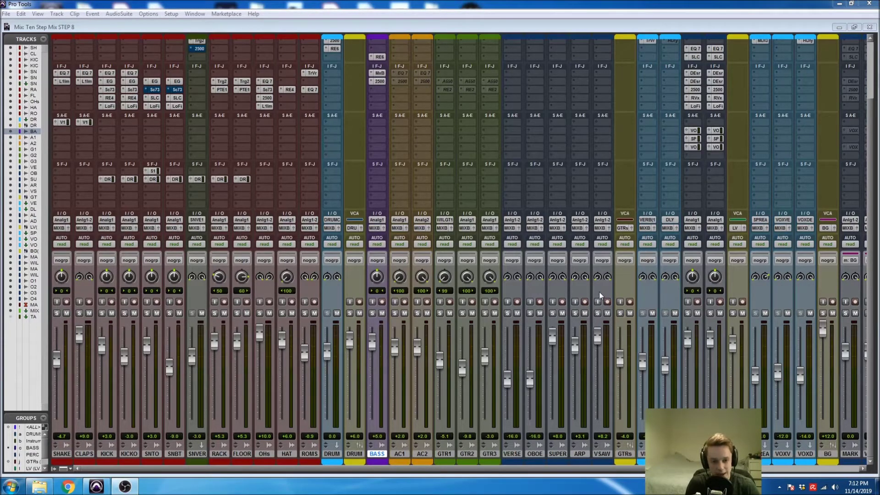
Look over the mixer's channels from drums to mix bus, including their inserts, sends, faders and track names.
{"action": "scroll", "coordinate": [599, 293], "scroll_direction": "up", "scroll_amount": 1}
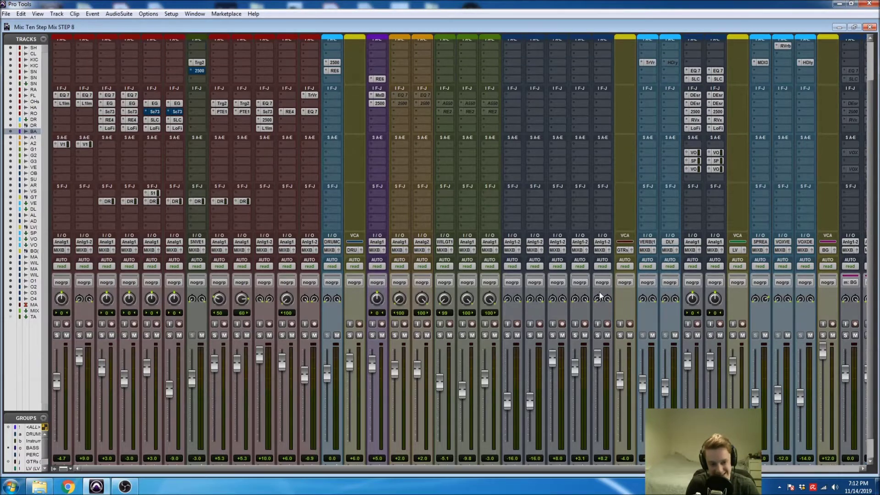
{"action": "scroll", "coordinate": [599, 294], "scroll_direction": "right", "scroll_amount": 5}
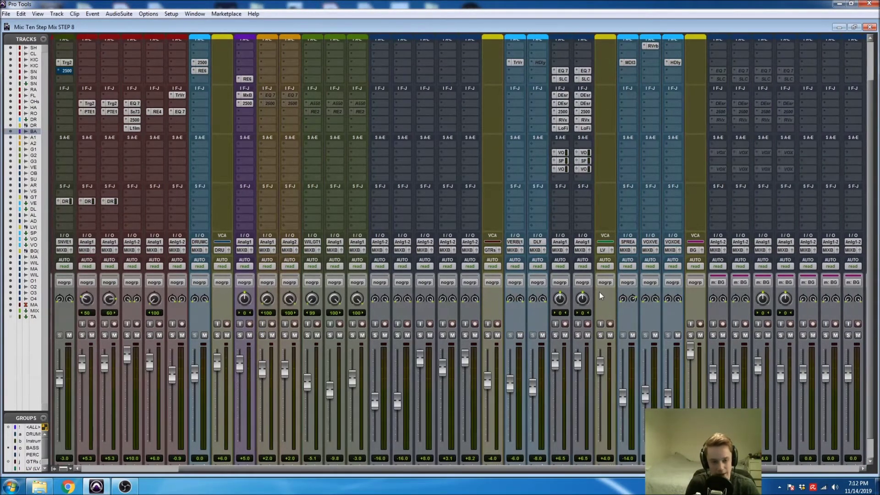
{"action": "scroll", "coordinate": [598, 292], "scroll_direction": "right", "scroll_amount": 1}
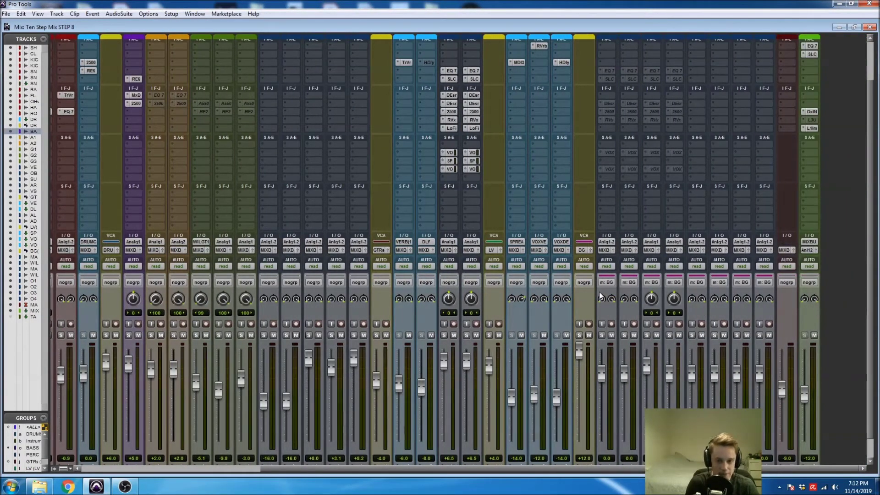
{"action": "scroll", "coordinate": [507, 322], "scroll_direction": "left", "scroll_amount": 6}
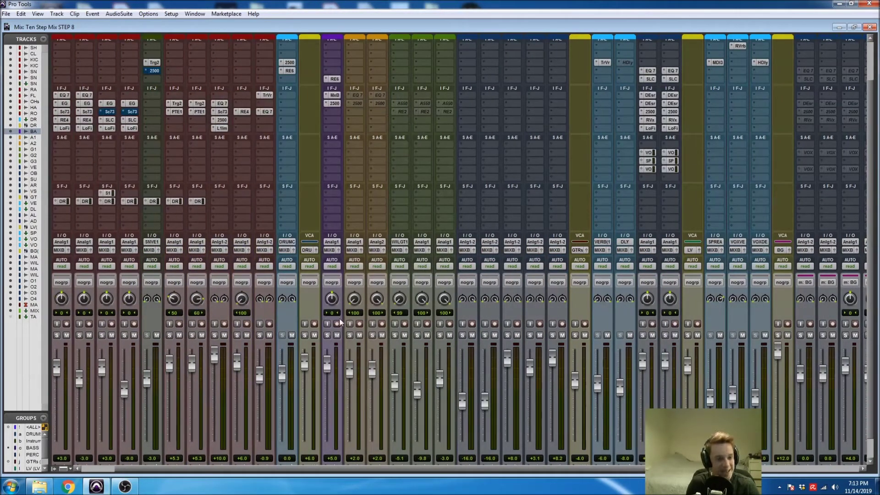
{"action": "scroll", "coordinate": [369, 316], "scroll_direction": "right", "scroll_amount": 4}
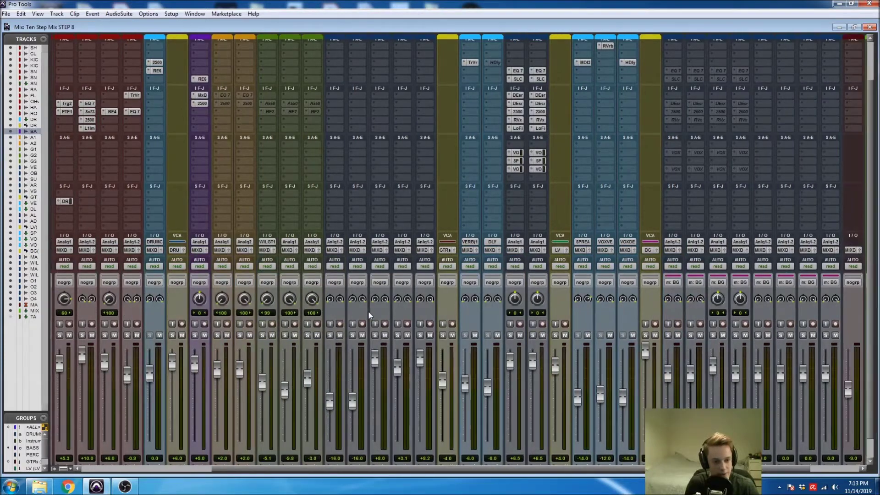
{"action": "scroll", "coordinate": [367, 308], "scroll_direction": "down", "scroll_amount": 2}
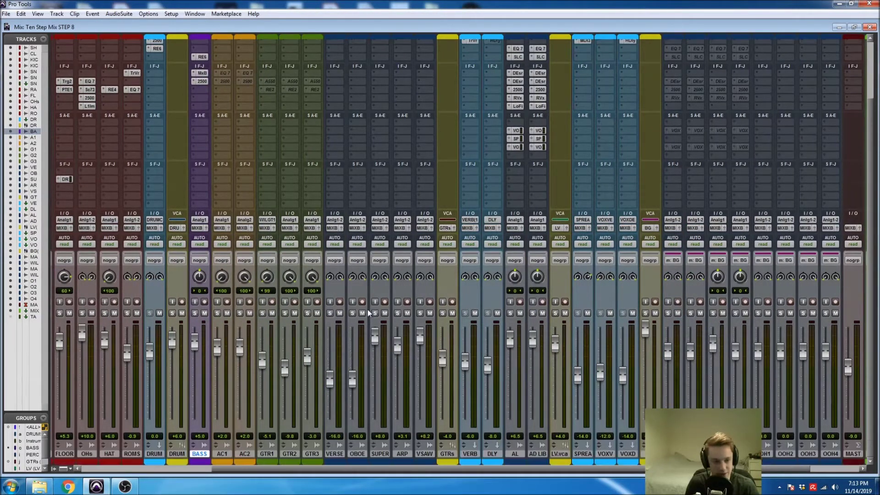
{"action": "scroll", "coordinate": [366, 310], "scroll_direction": "left", "scroll_amount": 3}
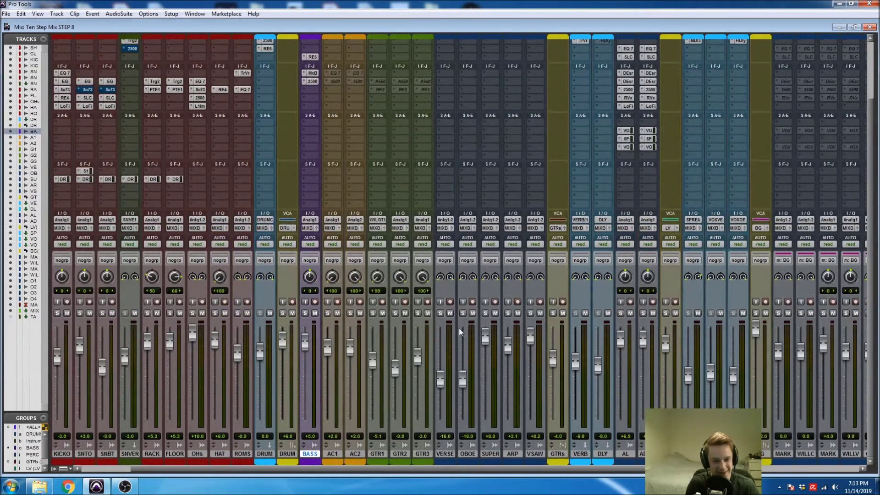
{"action": "scroll", "coordinate": [458, 328], "scroll_direction": "up", "scroll_amount": 3}
{"action": "scroll", "coordinate": [383, 326], "scroll_direction": "down", "scroll_amount": 3}
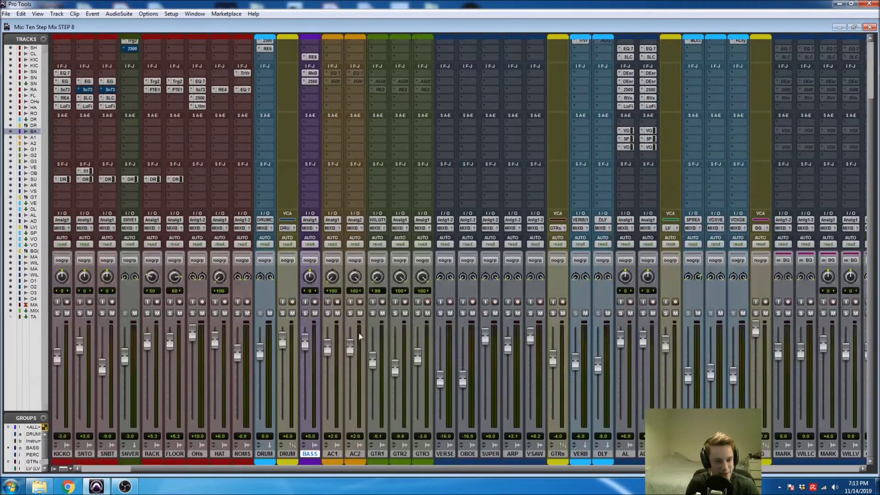
{"action": "scroll", "coordinate": [328, 323], "scroll_direction": "up", "scroll_amount": 2}
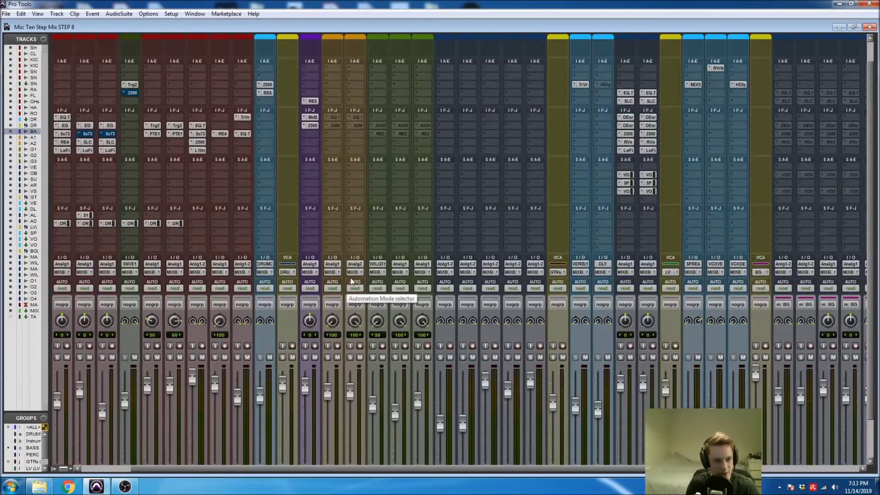
Activate and open the EQ insert on AC1, and reset the LF, LMF and MF band gains to 0 dB.
{"action": "right_click", "coordinate": [334, 117]}
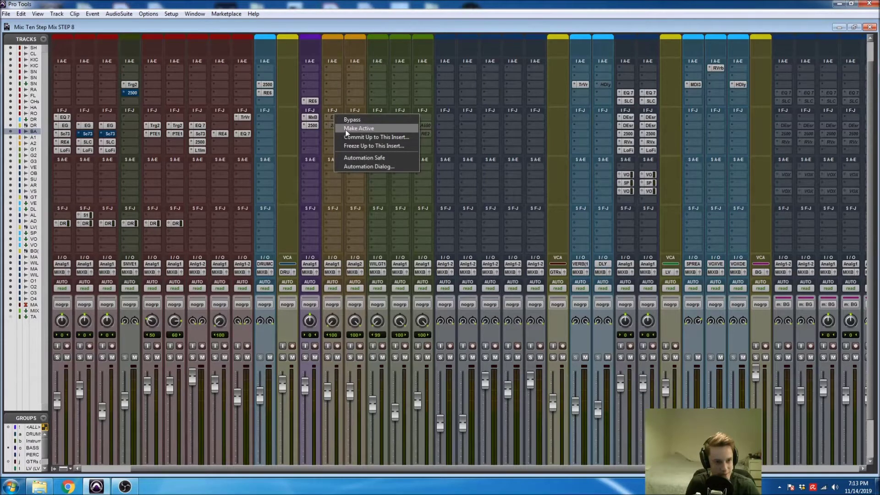
{"action": "left_click", "coordinate": [359, 128]}
{"action": "left_click", "coordinate": [338, 117]}
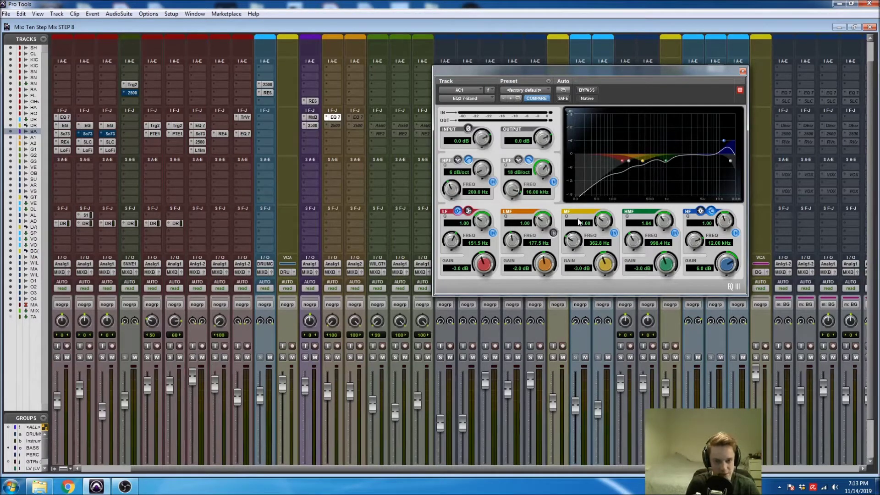
{"action": "left_click", "coordinate": [487, 263], "text": "alt"}
{"action": "left_click", "coordinate": [602, 267], "text": "alt"}
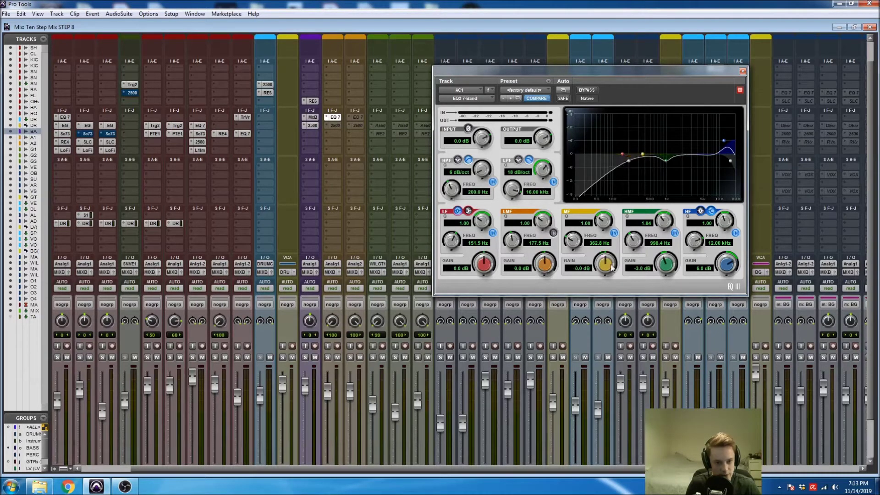
Solo AC1 and select its opening section in the Edit window for playback.
{"action": "left_click", "coordinate": [328, 358]}
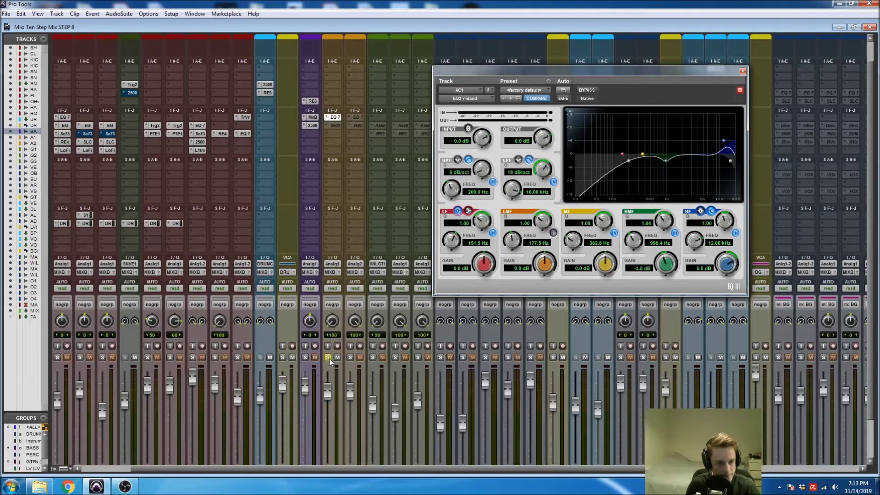
{"action": "key", "text": "ctrl+equal"}
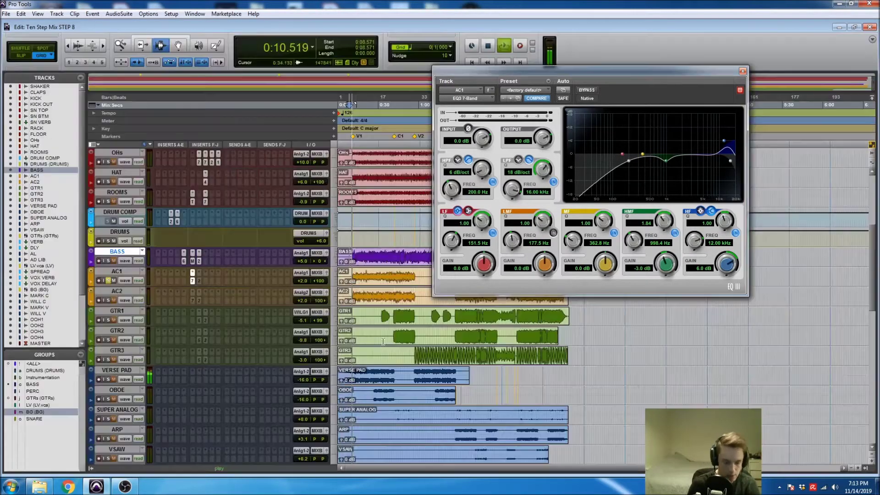
{"action": "left_click_drag", "start_coordinate": [415, 274], "coordinate": [354, 274]}
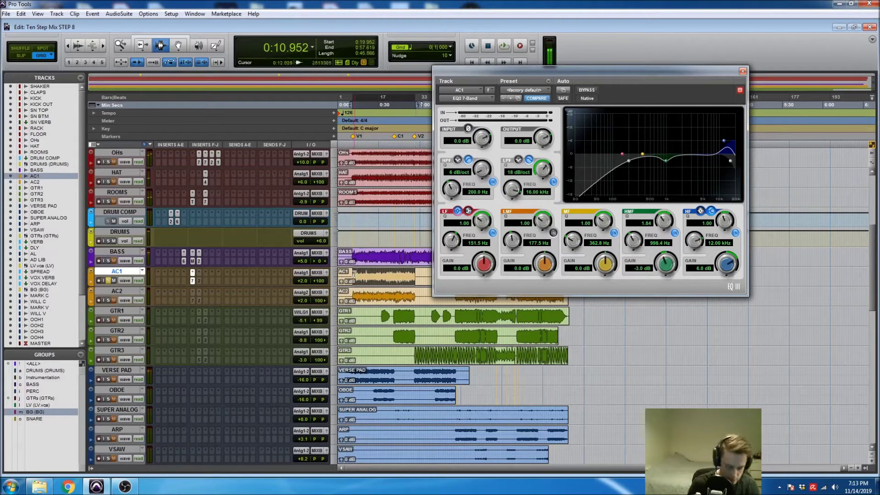
Return to the Mix window, center AC1's pan and raise its volume fader slightly.
{"action": "key", "text": "ctrl+equal"}
{"action": "left_click", "coordinate": [332, 323], "text": "alt"}
{"action": "left_click_drag", "start_coordinate": [327, 391], "coordinate": [328, 384]}
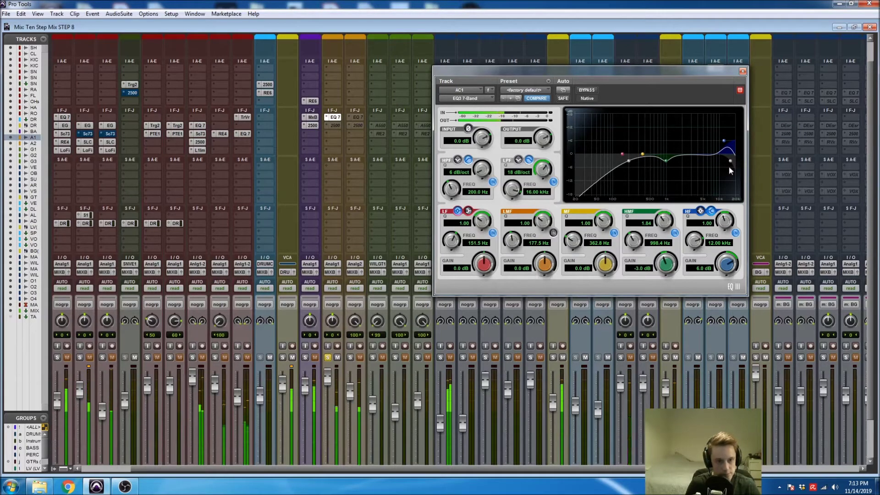
Reset AC1's HMF band gain to 0 dB and compare the sound with the HF boost off and on.
{"action": "left_click", "coordinate": [663, 273], "text": "alt"}
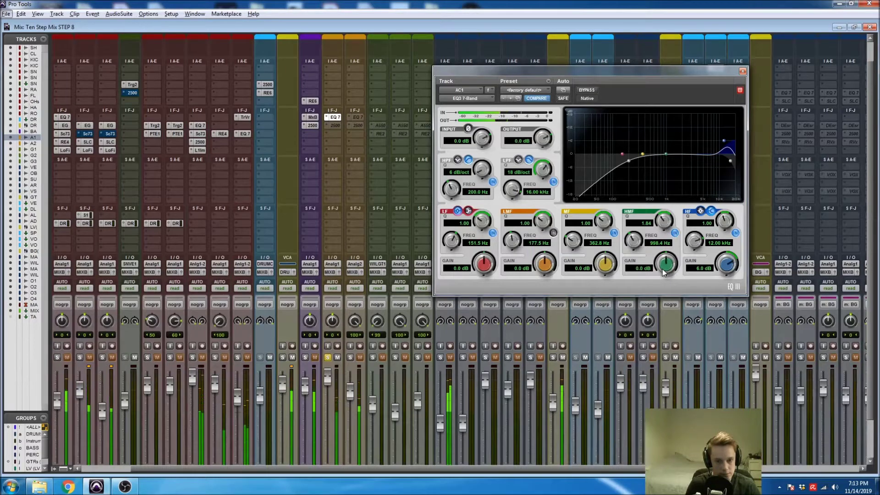
{"action": "left_click", "coordinate": [735, 233]}
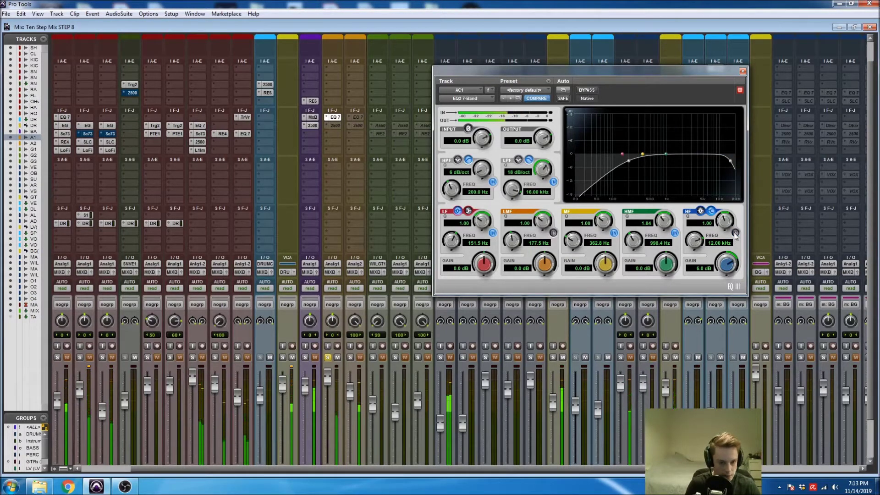
{"action": "left_click", "coordinate": [735, 233]}
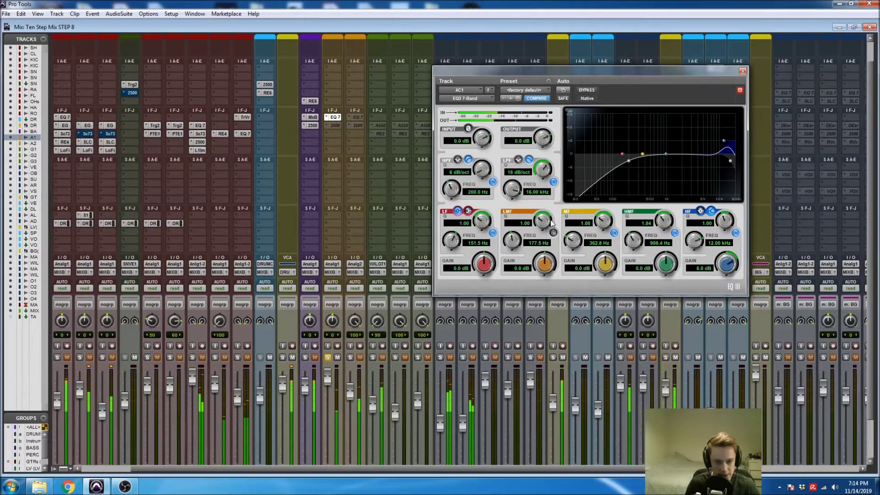
Narrow AC1's LF band to a Q of 10 and sweep it with an 18 dB boost, ending at 248.8 Hz.
{"action": "left_click_drag", "start_coordinate": [482, 221], "coordinate": [485, 206]}
{"action": "left_click_drag", "start_coordinate": [623, 156], "coordinate": [633, 96]}
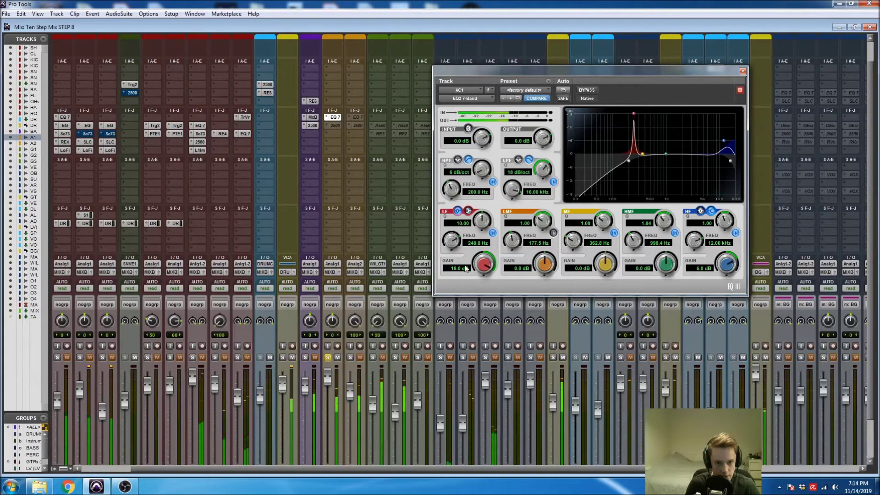
Set the LF band's gain to -1 dB and reset its Q to 1.00.
{"action": "left_click", "coordinate": [452, 270]}
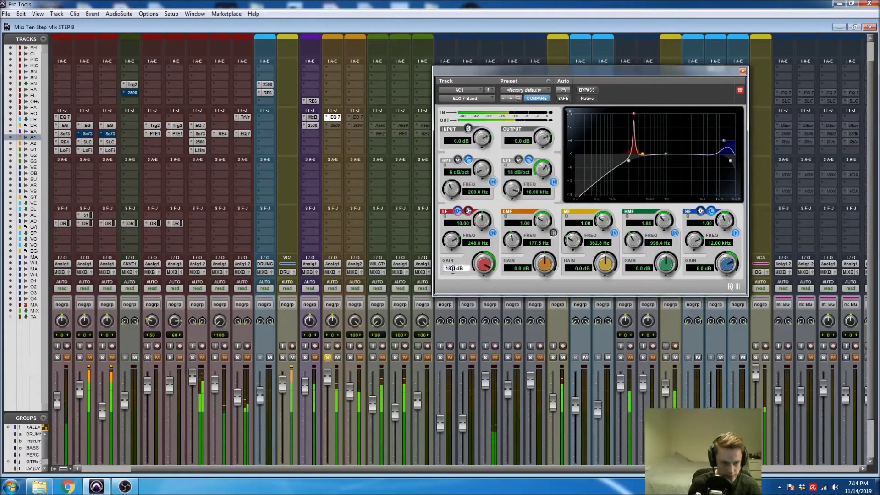
{"action": "left_click_drag", "start_coordinate": [464, 269], "coordinate": [445, 270]}
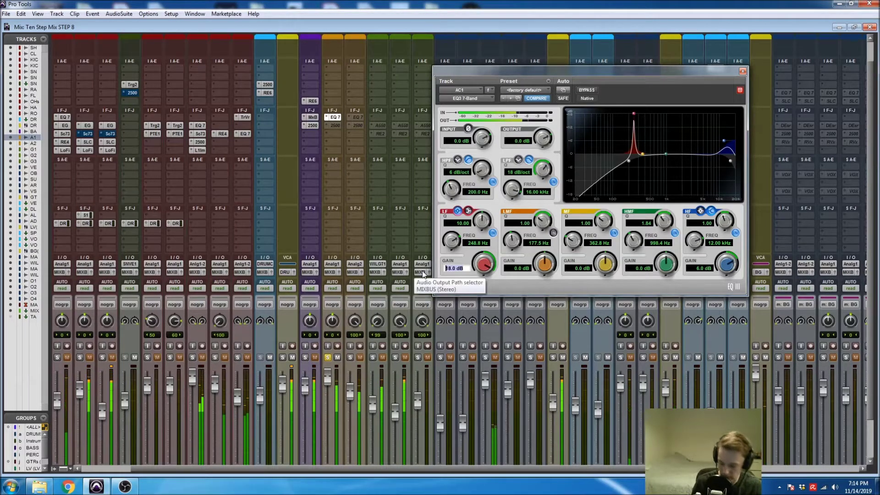
{"action": "type", "text": "-1"}
{"action": "key", "text": "Return"}
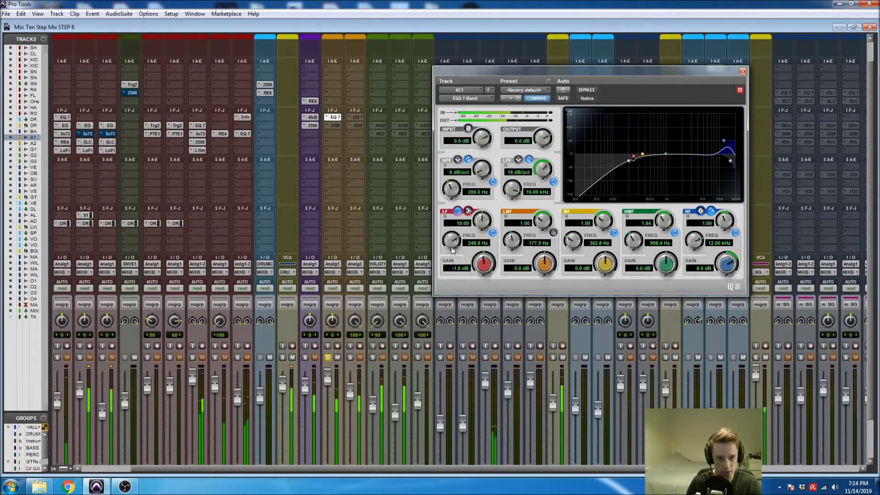
{"action": "left_click", "coordinate": [480, 223], "text": "alt"}
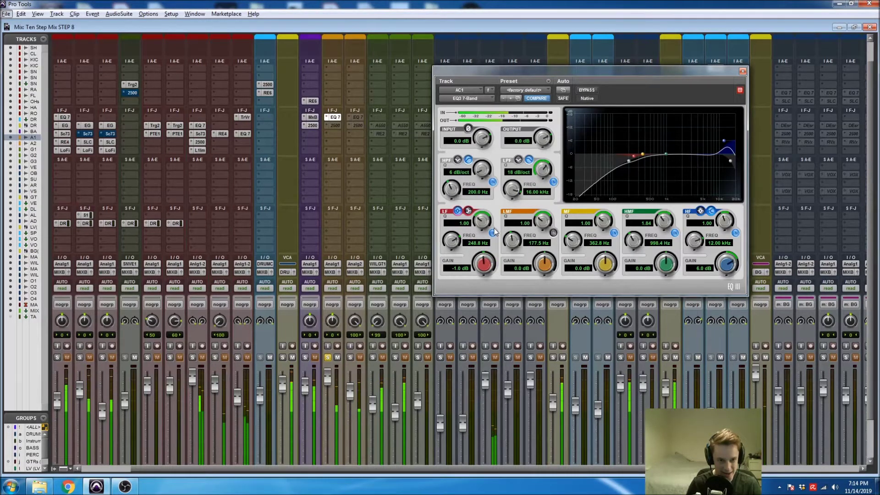
Compare AC1's sound with the LF band cut switched off and on.
{"action": "left_click", "coordinate": [493, 233]}
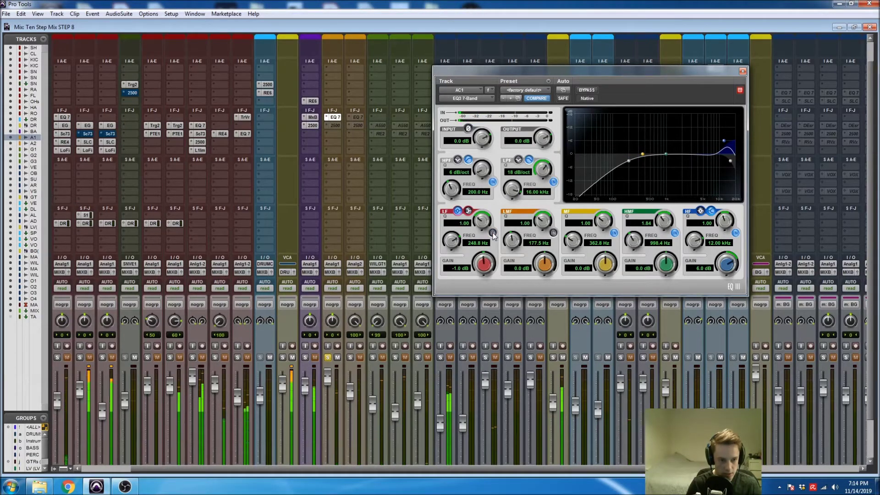
{"action": "left_click", "coordinate": [492, 233]}
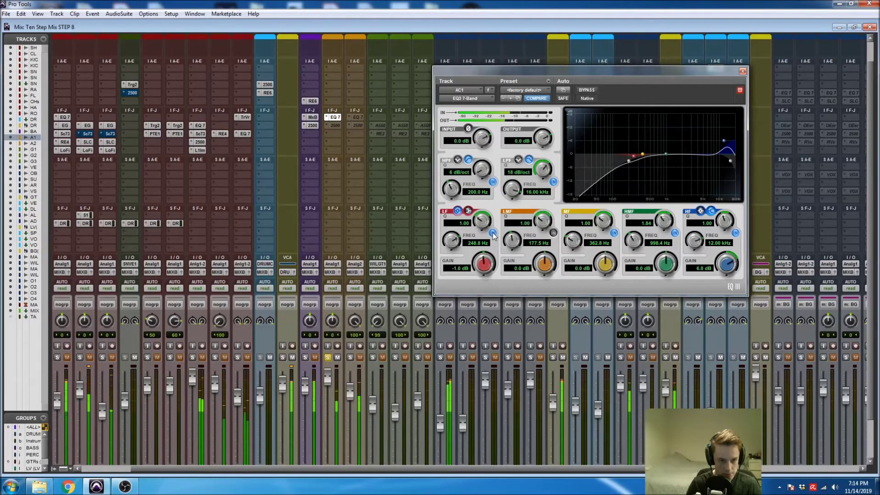
{"action": "left_click", "coordinate": [492, 233]}
{"action": "left_click", "coordinate": [493, 233]}
Deepen the LF band's cut to -2 dB and compare the band off and on, leaving it on.
{"action": "left_click", "coordinate": [457, 268]}
{"action": "type", "text": "-2"}
{"action": "key", "text": "Return"}
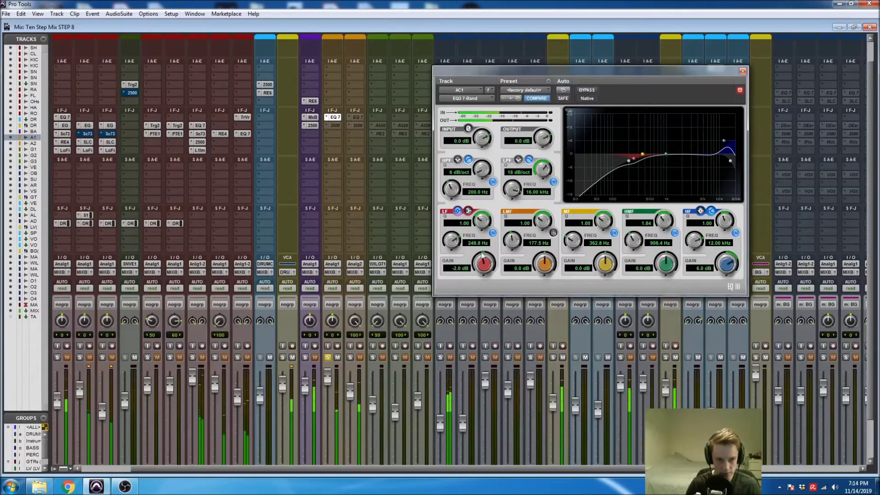
{"action": "left_click", "coordinate": [493, 233]}
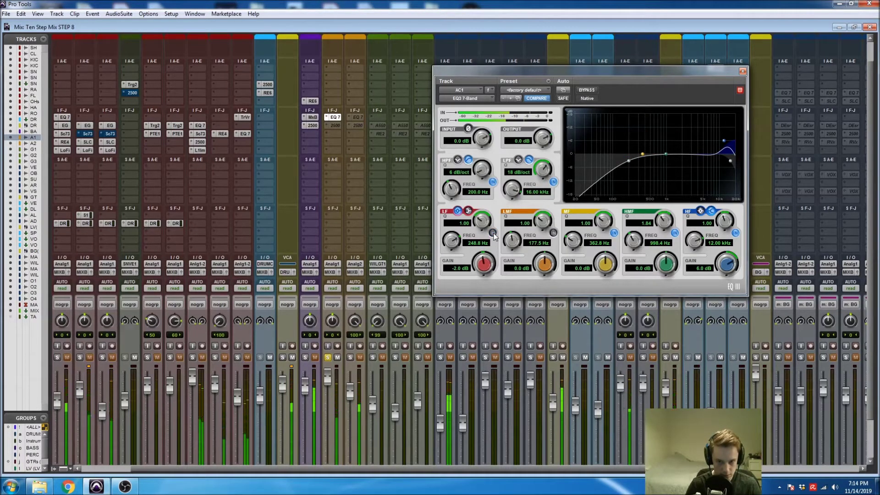
{"action": "left_click", "coordinate": [493, 233]}
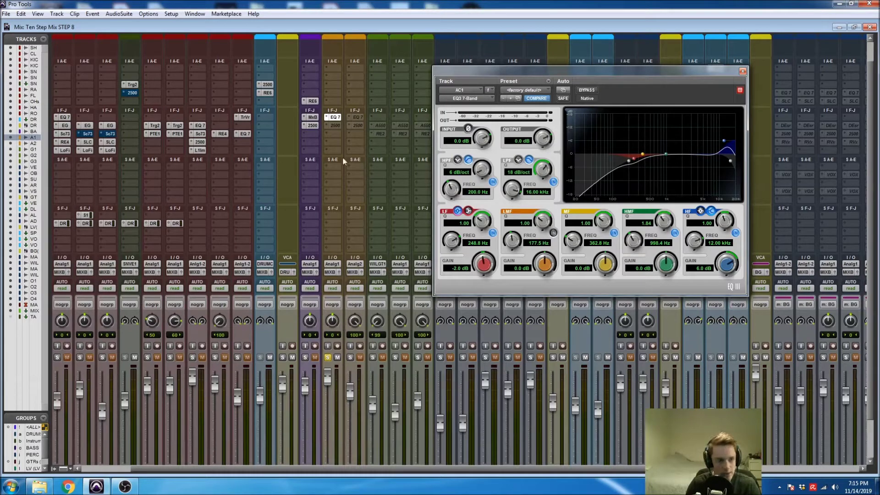
Activate the API-2500 compressor on AC1 and adjust its threshold during playback.
{"action": "right_click", "coordinate": [339, 123]}
{"action": "left_click", "coordinate": [339, 132]}
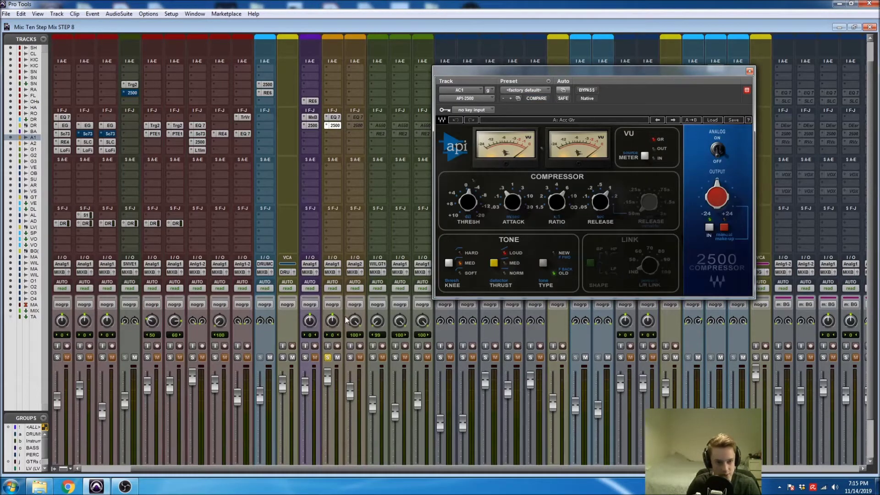
{"action": "left_click", "coordinate": [328, 357]}
{"action": "key", "text": "space"}
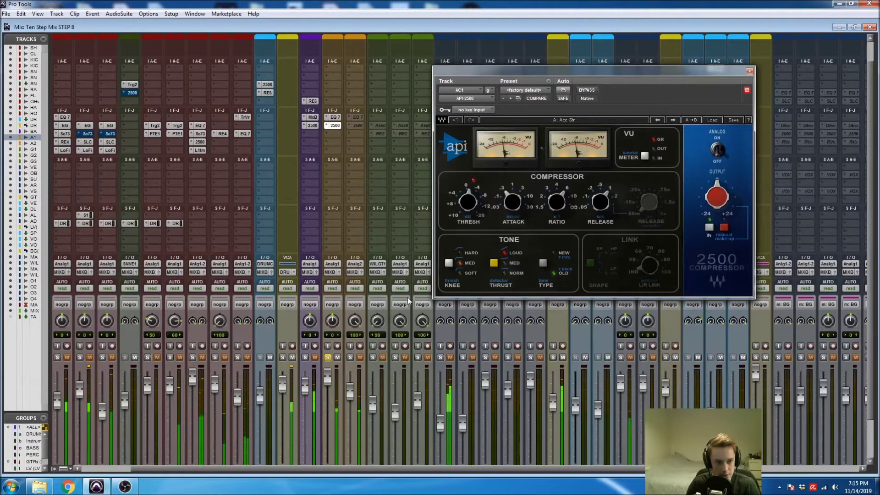
{"action": "left_click_drag", "start_coordinate": [468, 201], "coordinate": [469, 210]}
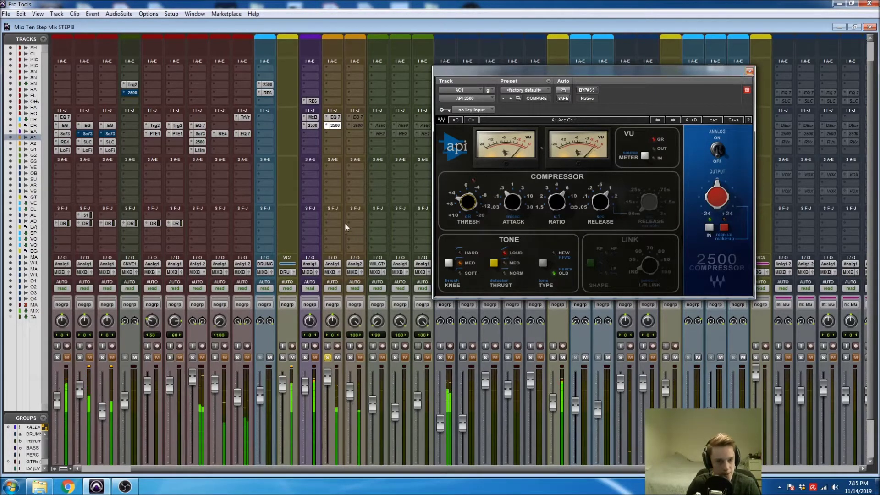
Add a send from AC1 to the stereo VERB track and move the send window clear of the channel.
{"action": "left_click", "coordinate": [334, 186]}
{"action": "mouse_move", "coordinate": [344, 218]}
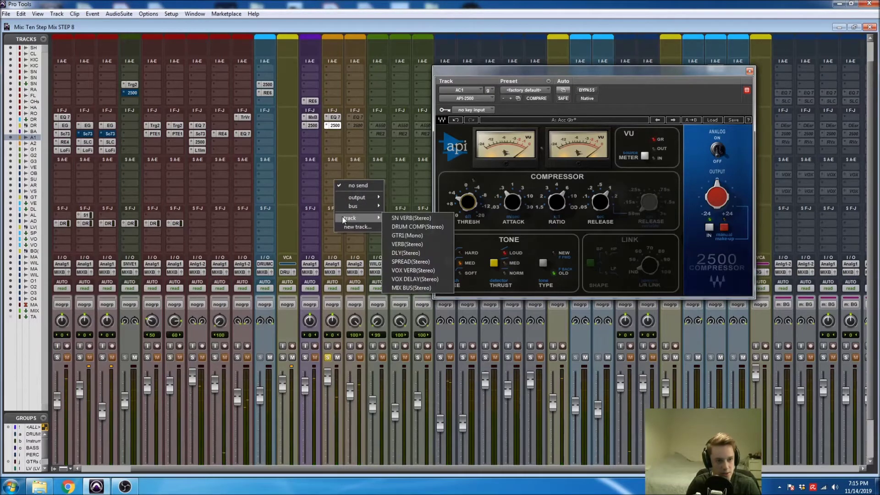
{"action": "left_click", "coordinate": [404, 244]}
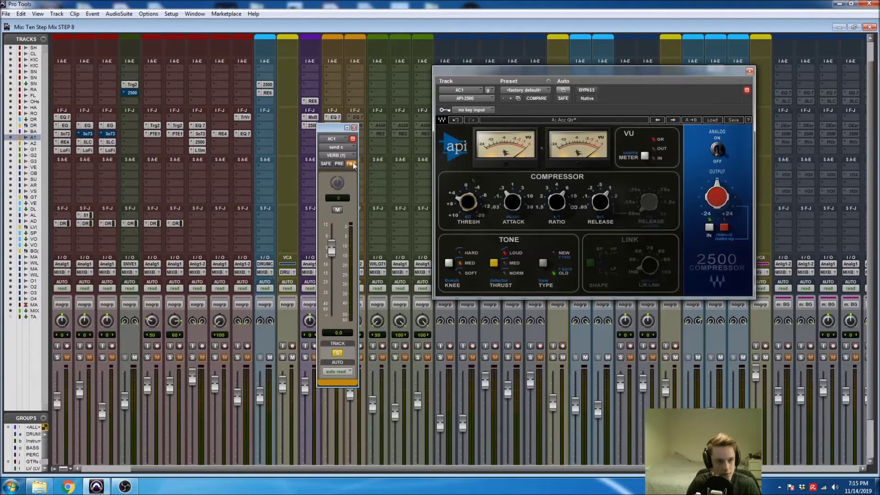
{"action": "left_click_drag", "start_coordinate": [336, 127], "coordinate": [392, 107]}
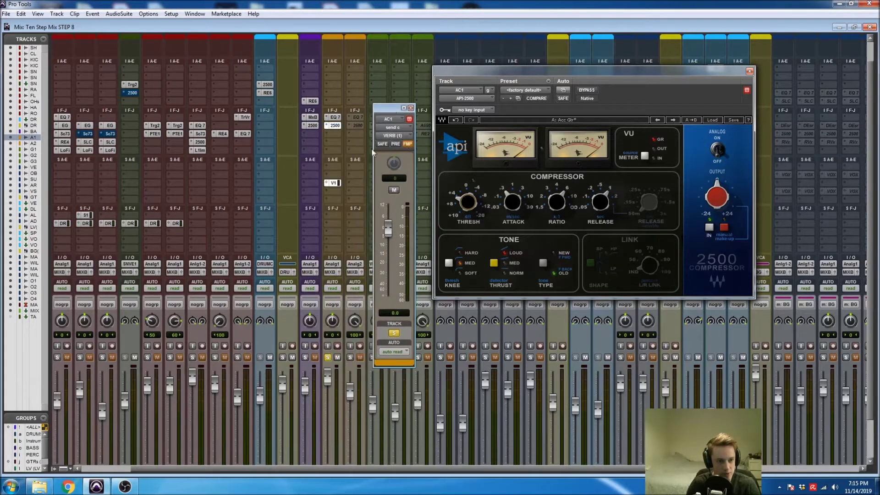
Pan AC1 fully left to 100, close its send window and audition the track in solo.
{"action": "left_click_drag", "start_coordinate": [333, 321], "coordinate": [327, 338]}
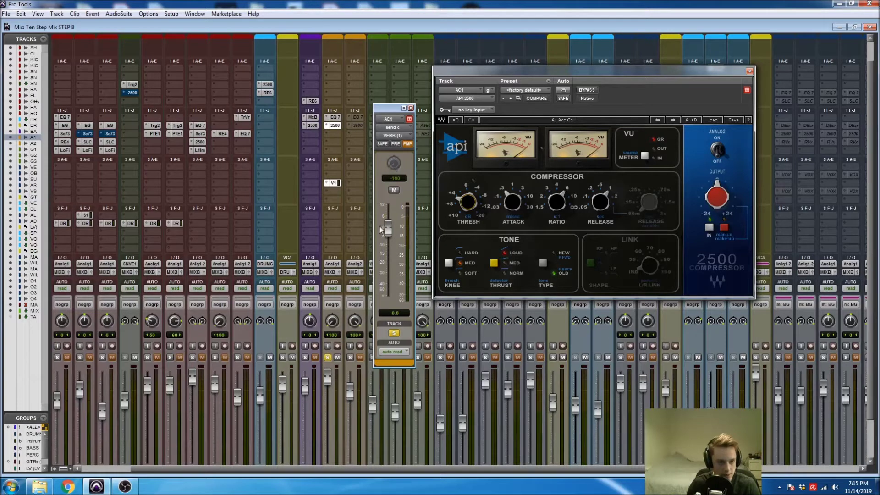
{"action": "left_click", "coordinate": [411, 107]}
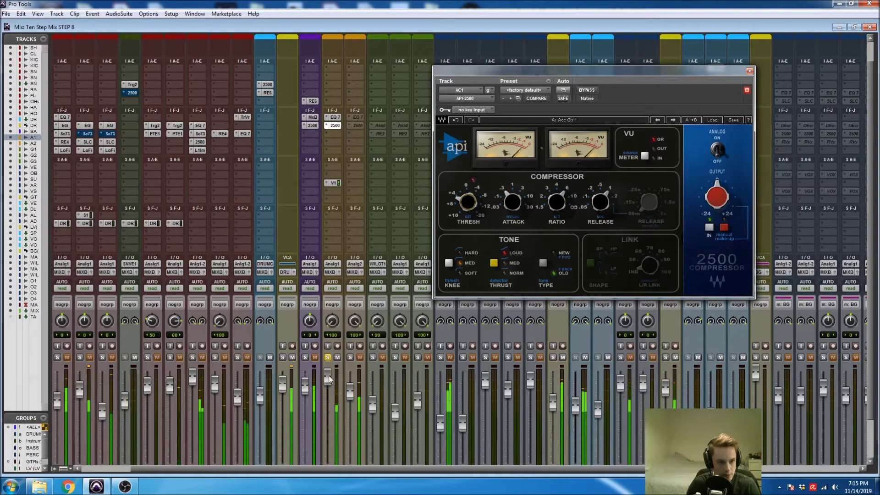
{"action": "scroll", "coordinate": [342, 327], "scroll_direction": "down", "scroll_amount": 1}
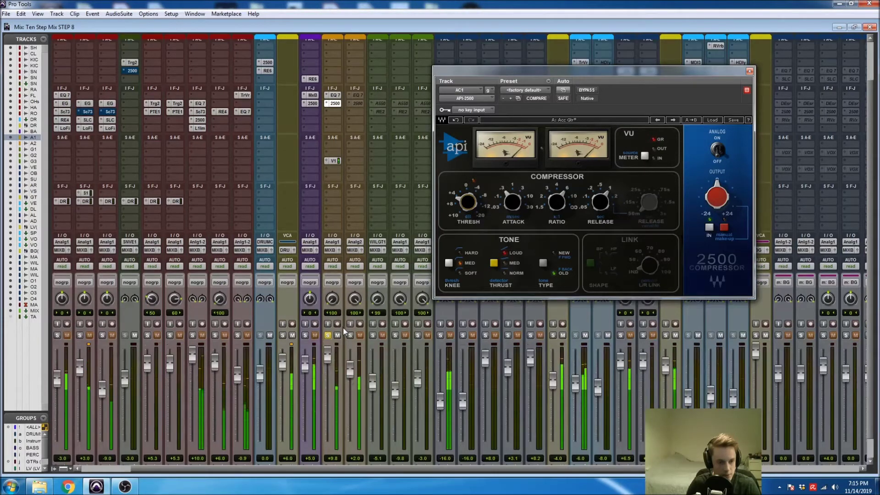
{"action": "key", "text": "space"}
Activate the EQ 7 and 2500 inserts on AC2 and copy AC1's VERB send onto it.
{"action": "left_click", "coordinate": [356, 95], "text": "ctrl+super"}
{"action": "left_click", "coordinate": [357, 103], "text": "ctrl+super"}
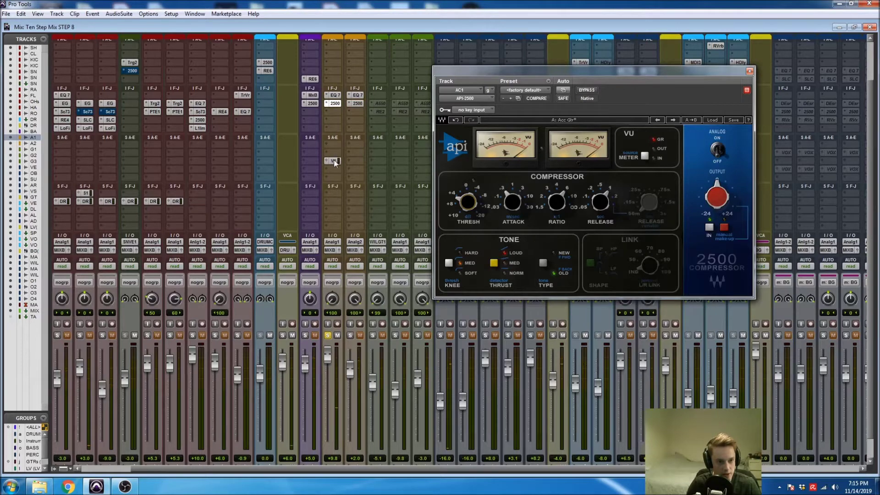
{"action": "left_click_drag", "start_coordinate": [356, 196], "coordinate": [356, 197]}
Lower AC1's fader to +2.0, audition AC2 in solo and add AC1 to the solo.
{"action": "left_click", "coordinate": [350, 335]}
{"action": "left_click", "coordinate": [327, 336]}
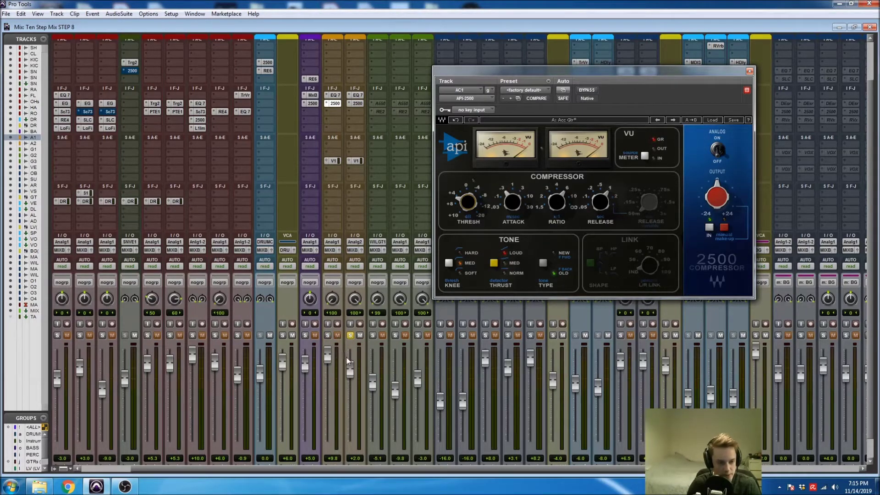
{"action": "left_click_drag", "start_coordinate": [330, 359], "coordinate": [330, 374]}
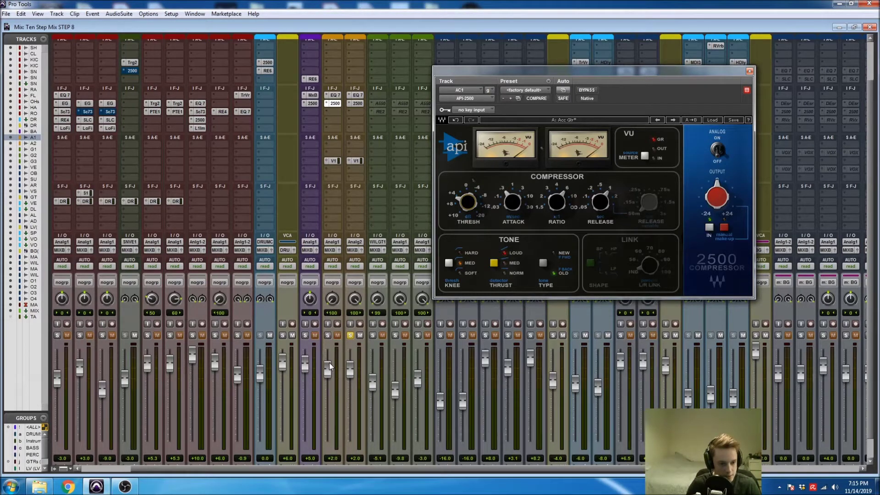
{"action": "key", "text": "space"}
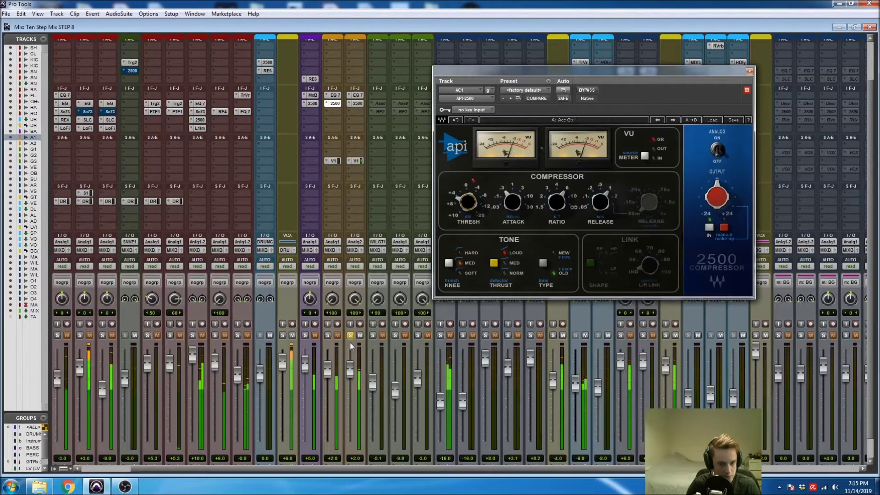
{"action": "left_click", "coordinate": [328, 335]}
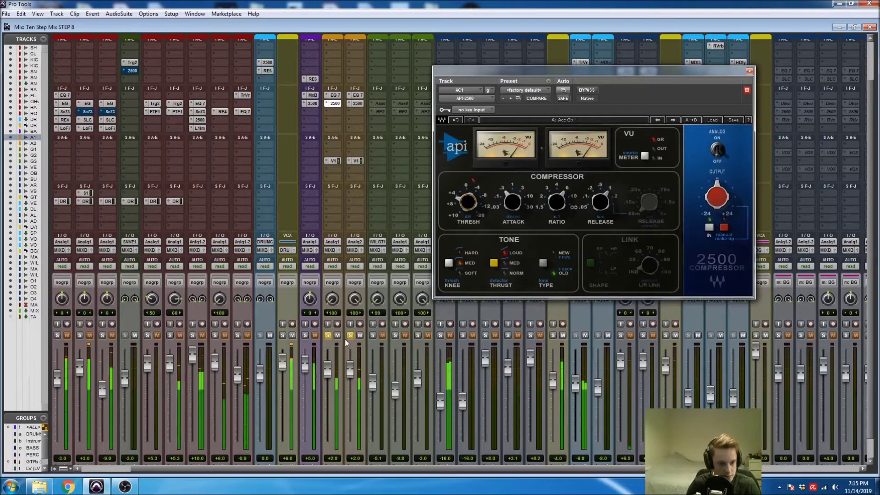
Close the API-2500 window and lower AC1's VERB send level to about -6 dB.
{"action": "left_click_drag", "start_coordinate": [437, 471], "coordinate": [592, 468]}
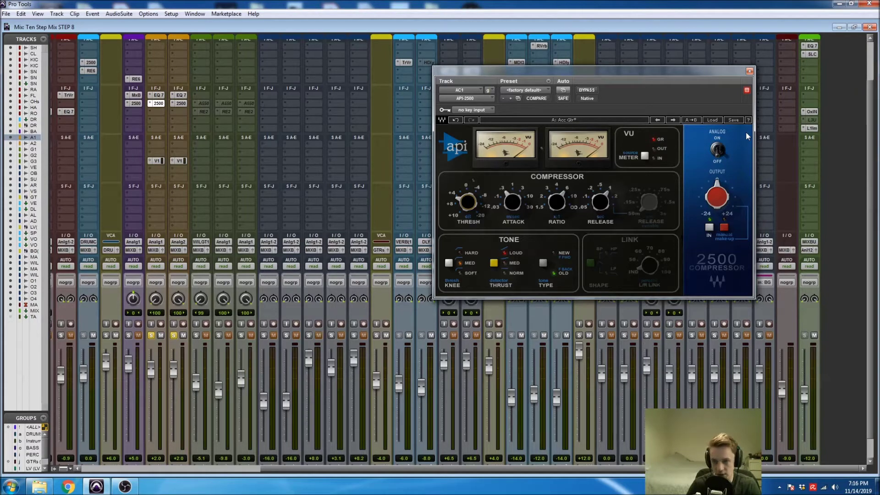
{"action": "left_click", "coordinate": [749, 72]}
{"action": "scroll", "coordinate": [400, 313], "scroll_direction": "down", "scroll_amount": 1}
{"action": "scroll", "coordinate": [400, 313], "scroll_direction": "left", "scroll_amount": 1}
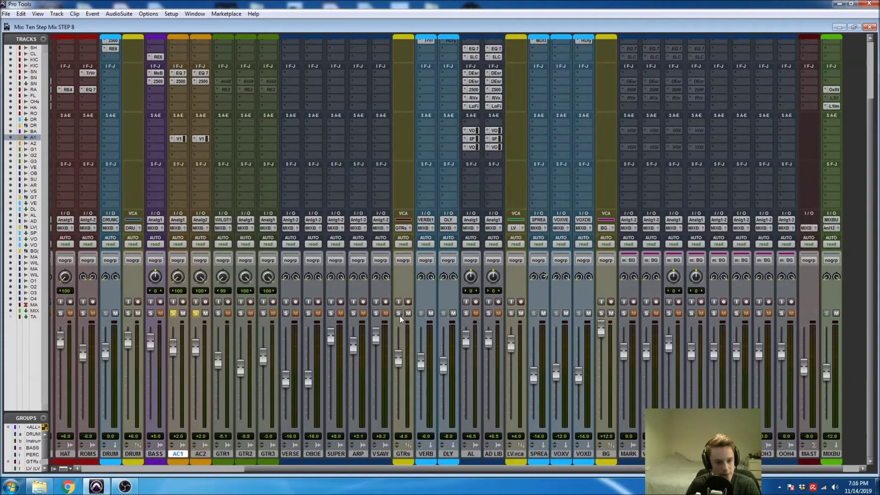
{"action": "scroll", "coordinate": [374, 332], "scroll_direction": "left", "scroll_amount": 2}
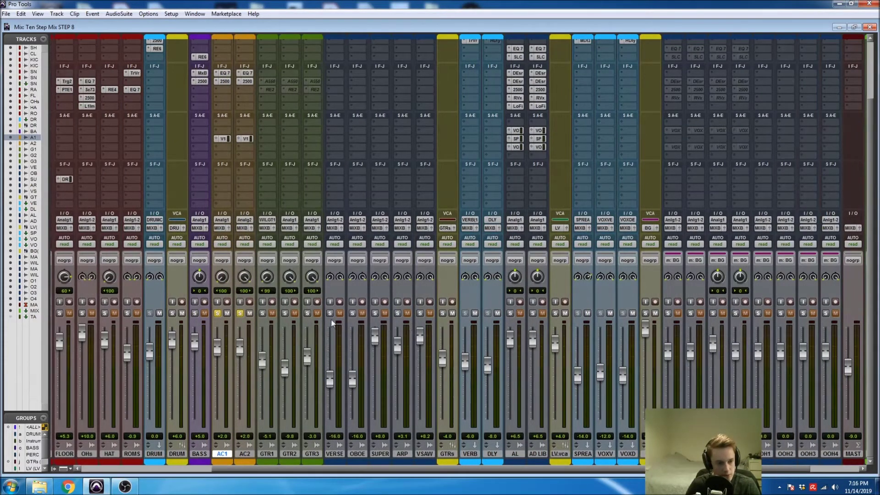
{"action": "left_click", "coordinate": [223, 139]}
{"action": "left_click_drag", "start_coordinate": [385, 236], "coordinate": [389, 244]}
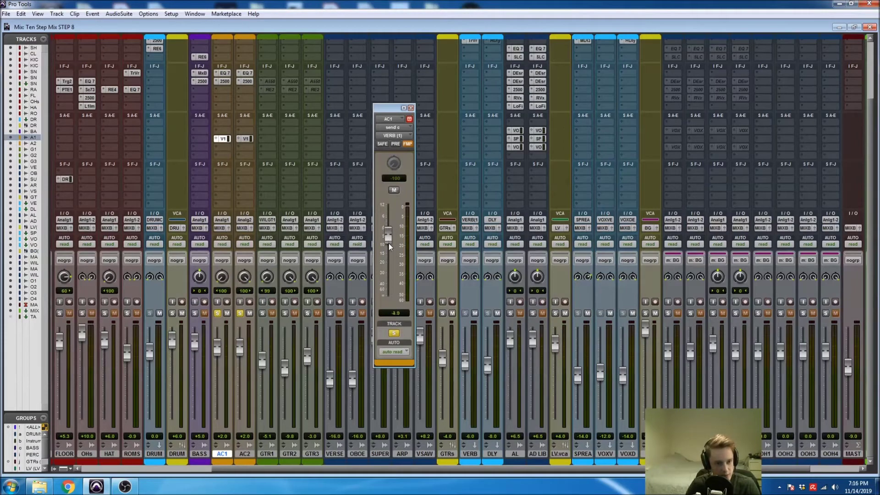
{"action": "left_click_drag", "start_coordinate": [386, 273], "coordinate": [386, 278]}
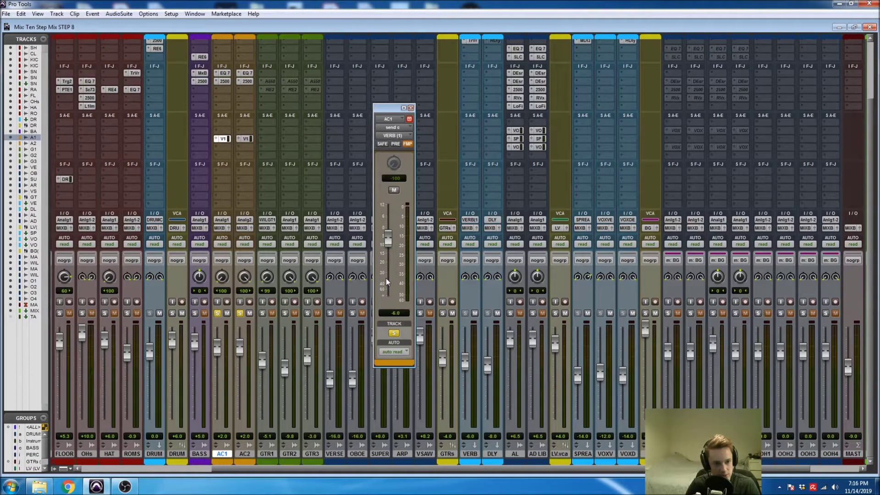
Play both soloed acoustic guitars and toggle the VERB track's mute to compare the reverb.
{"action": "key", "text": "space"}
{"action": "left_click", "coordinate": [410, 108]}
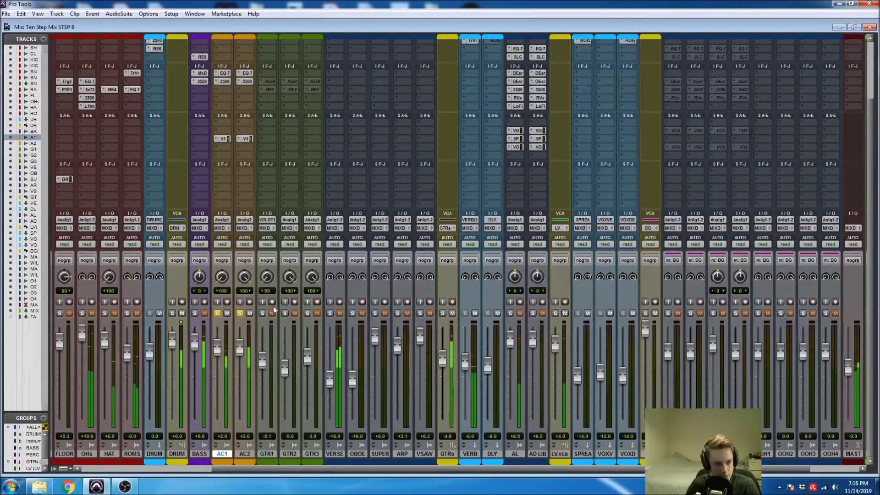
{"action": "left_click", "coordinate": [474, 311]}
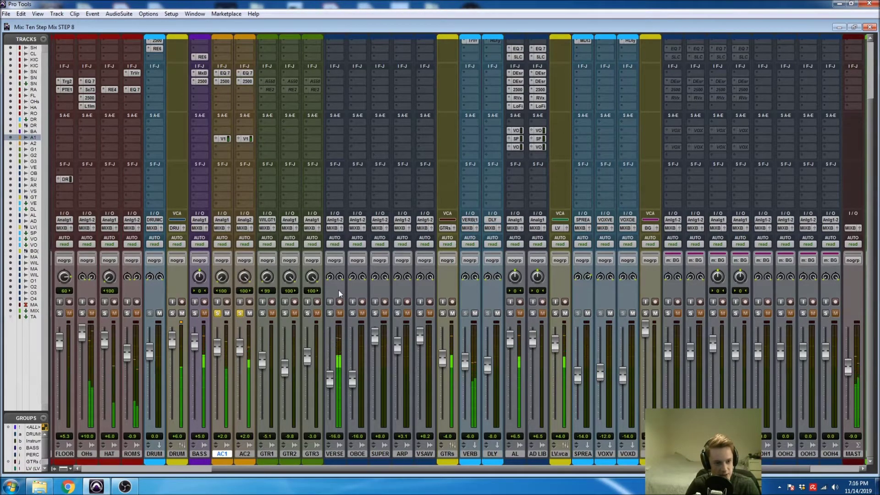
{"action": "key", "text": "space"}
Pan GTR1 fully left to 100 and play its clip at marker C1 in the timeline.
{"action": "left_click_drag", "start_coordinate": [266, 277], "coordinate": [266, 295]}
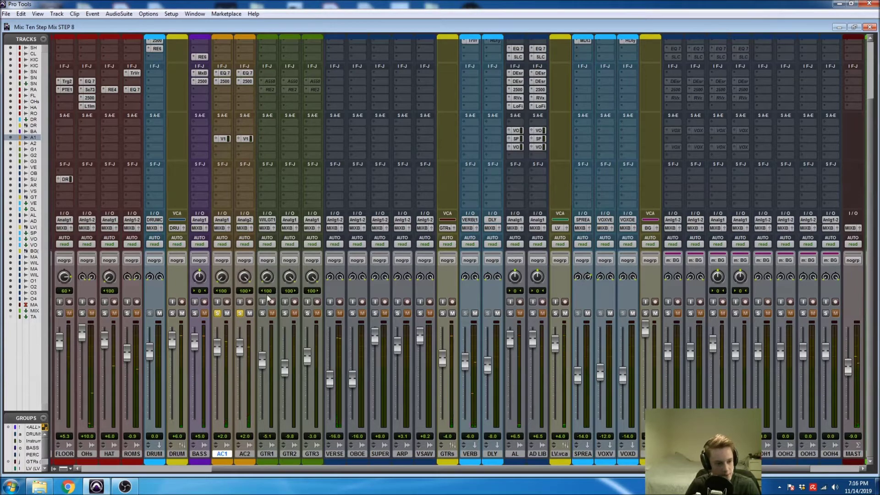
{"action": "scroll", "coordinate": [271, 289], "scroll_direction": "up", "scroll_amount": 3}
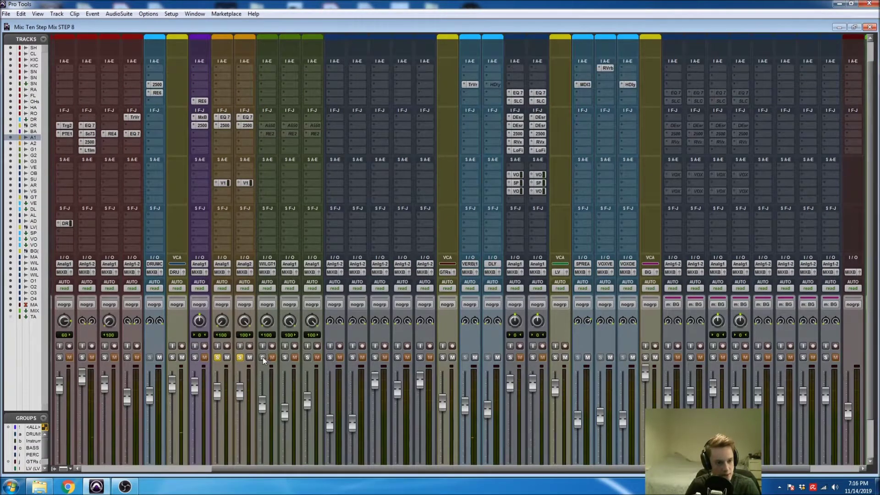
{"action": "key", "text": "ctrl+equal"}
{"action": "key", "text": "space"}
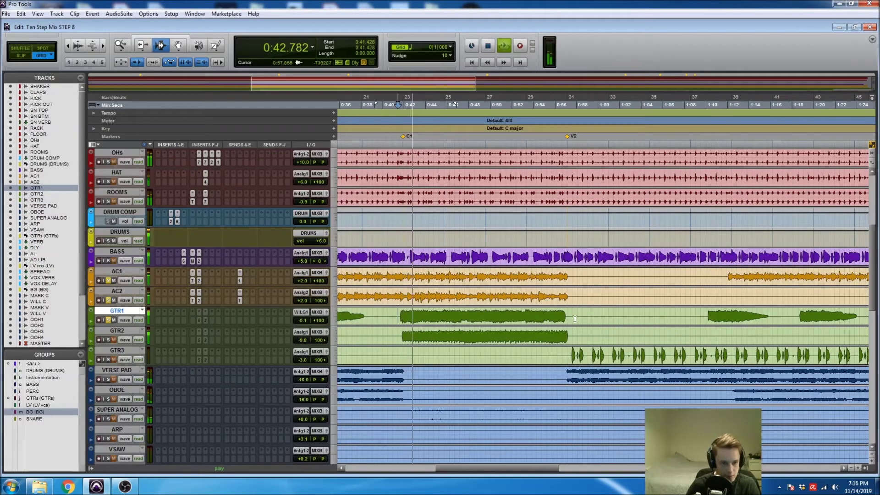
{"action": "double_click", "coordinate": [481, 317]}
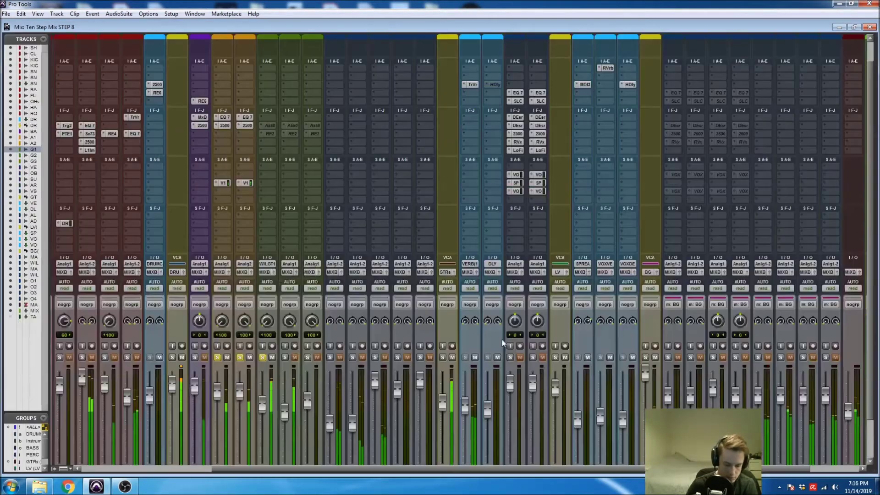
Turn off solo on AC1 and AC2 in the mixer, leaving only GTR1 soloed.
{"action": "key", "text": "ctrl+equal"}
{"action": "left_click", "coordinate": [217, 313]}
{"action": "left_click", "coordinate": [239, 313]}
{"action": "scroll", "coordinate": [234, 312], "scroll_direction": "up", "scroll_amount": 3}
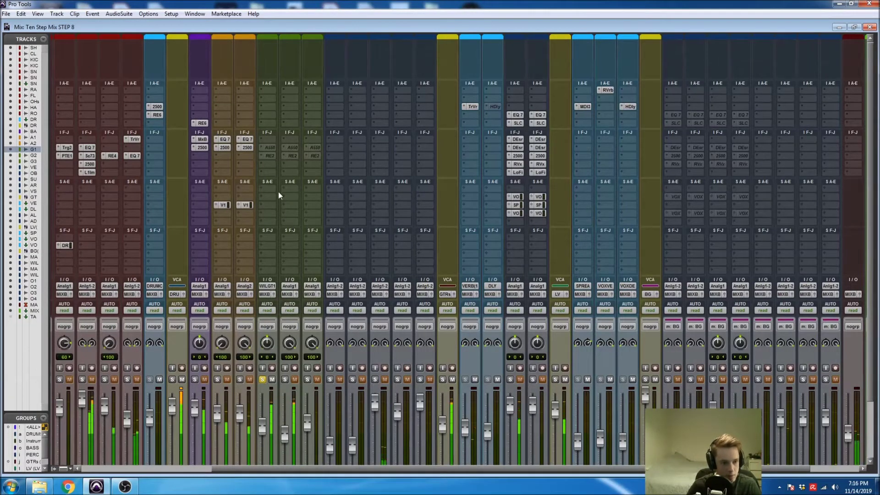
Activate the API-550B and REQ 2 equalizers on GTR1 and open each one.
{"action": "right_click", "coordinate": [268, 148]}
{"action": "left_click", "coordinate": [279, 159]}
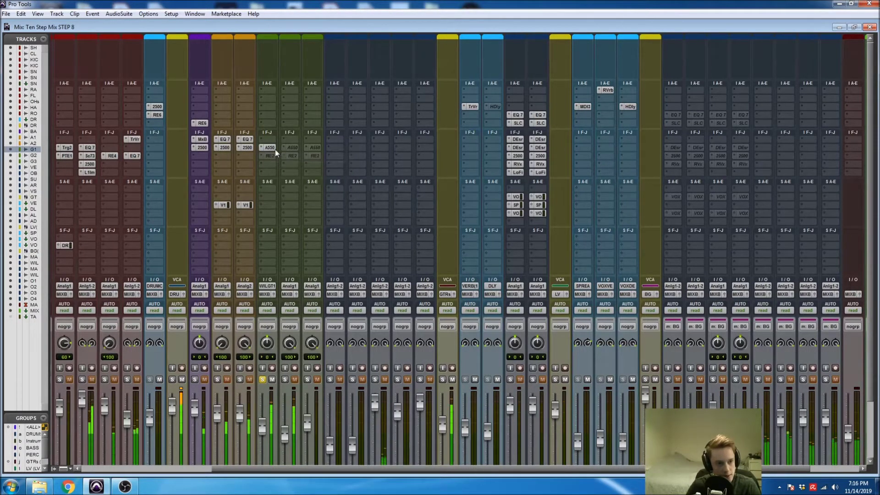
{"action": "left_click", "coordinate": [272, 147]}
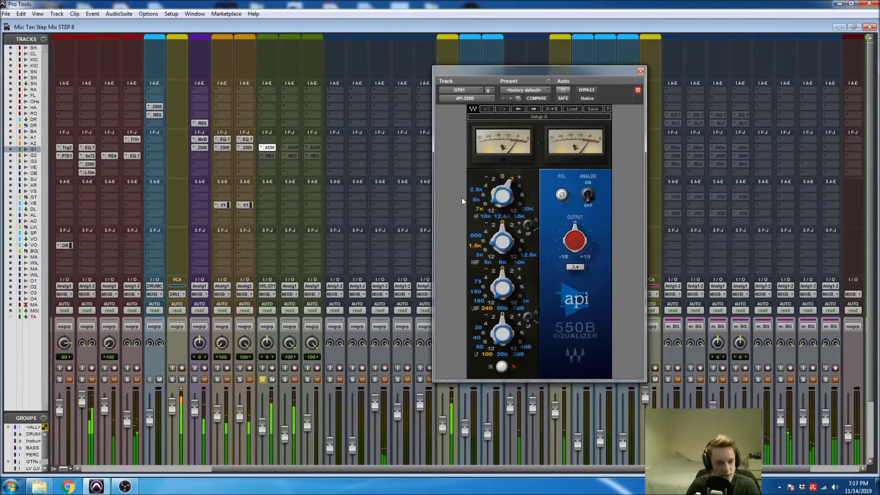
{"action": "right_click", "coordinate": [269, 156]}
{"action": "left_click", "coordinate": [279, 164]}
{"action": "left_click", "coordinate": [270, 155]}
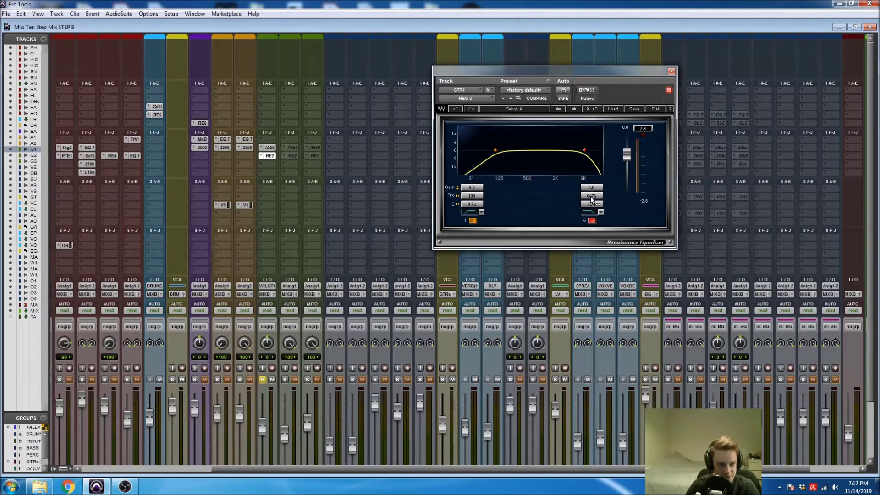
Try a lower REQ 2 high-cut frequency on GTR1 during playback and review the API-550B settings.
{"action": "key", "text": "space"}
{"action": "mouse_move", "coordinate": [592, 198]}
{"action": "left_mouse_down"}
{"action": "mouse_move", "coordinate": [592, 220]}
{"action": "mouse_move", "coordinate": [596, 201]}
{"action": "left_mouse_up"}
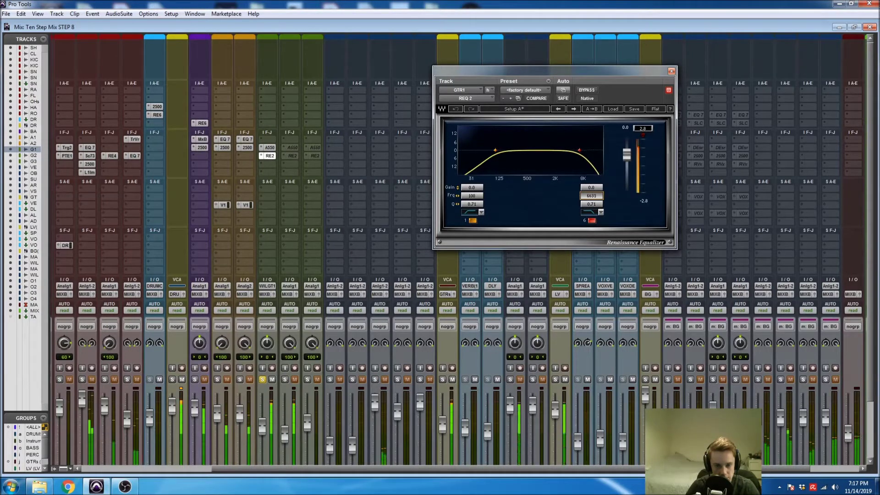
{"action": "left_click", "coordinate": [262, 147]}
{"action": "left_click", "coordinate": [270, 147]}
{"action": "left_click", "coordinate": [270, 148]}
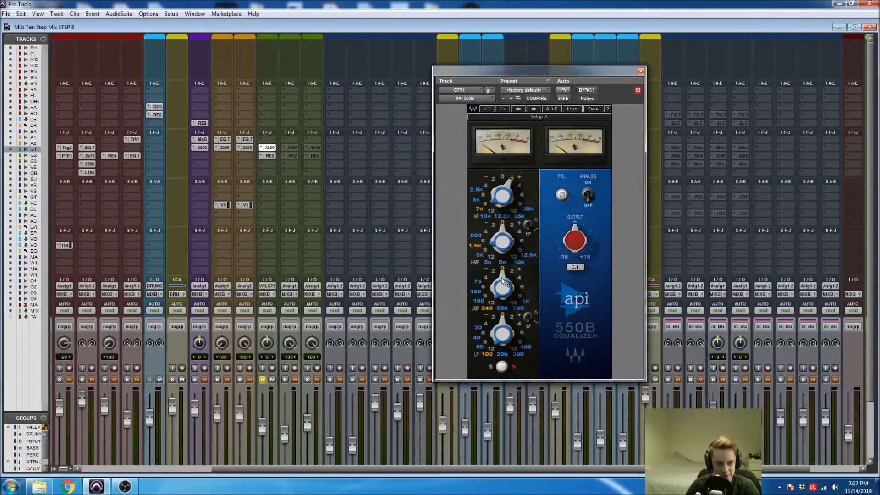
{"action": "mouse_move", "coordinate": [503, 281]}
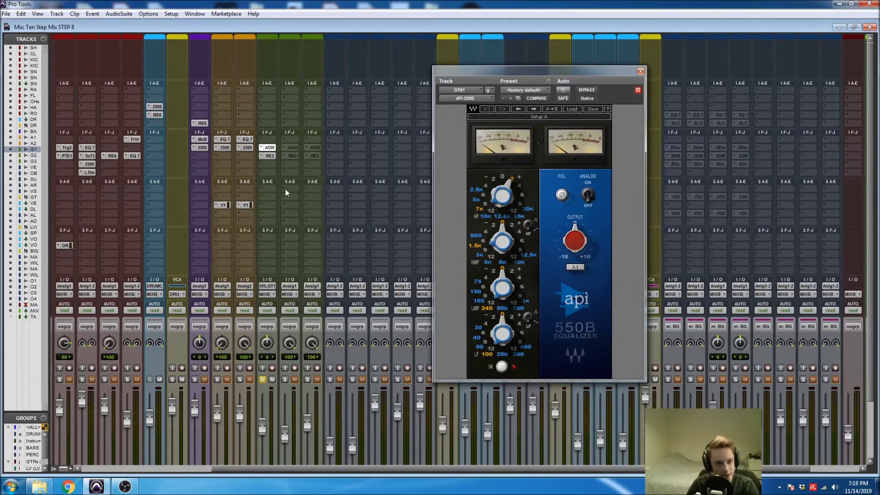
Sweep GTR1's REQ 2 high-cut frequency during playback and undo the frequency changes.
{"action": "left_click", "coordinate": [270, 156]}
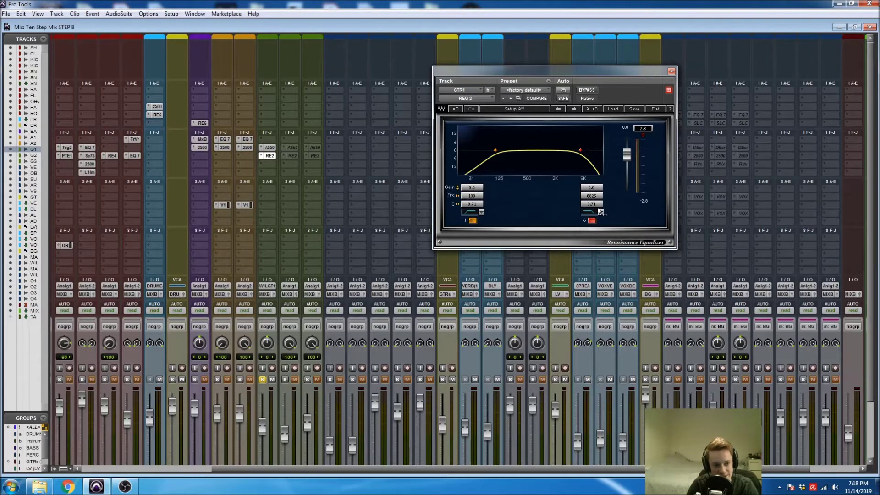
{"action": "key", "text": "space"}
{"action": "left_click_drag", "start_coordinate": [591, 197], "coordinate": [595, 197]}
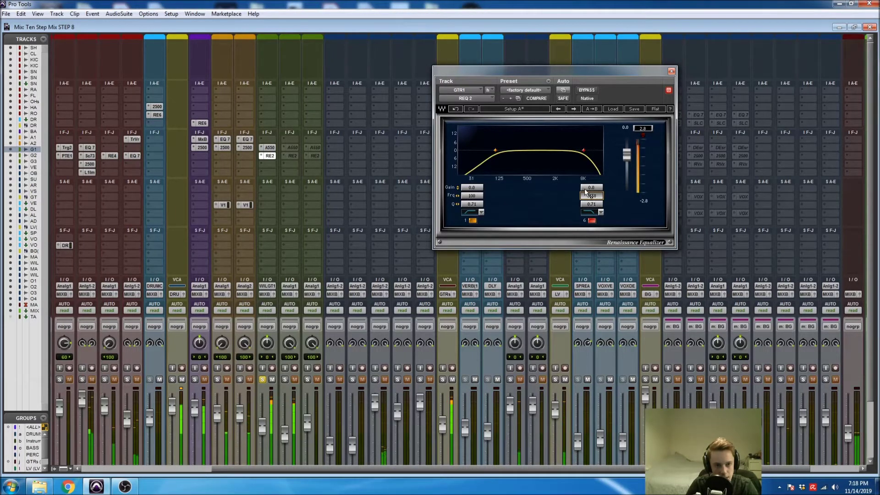
{"action": "left_click", "coordinate": [455, 109]}
{"action": "left_click", "coordinate": [455, 109]}
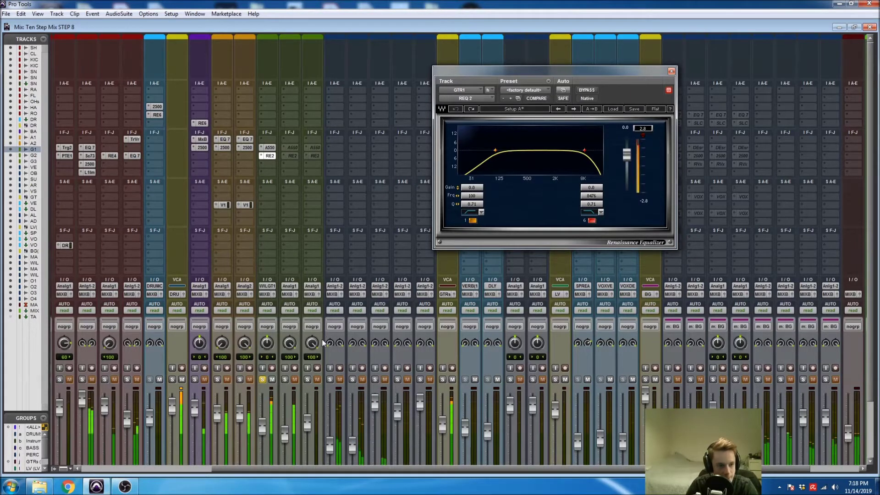
Activate the API-550B and REQ 2 inserts on GTR2 and GTR3.
{"action": "left_click_drag", "start_coordinate": [272, 149], "coordinate": [291, 148]}
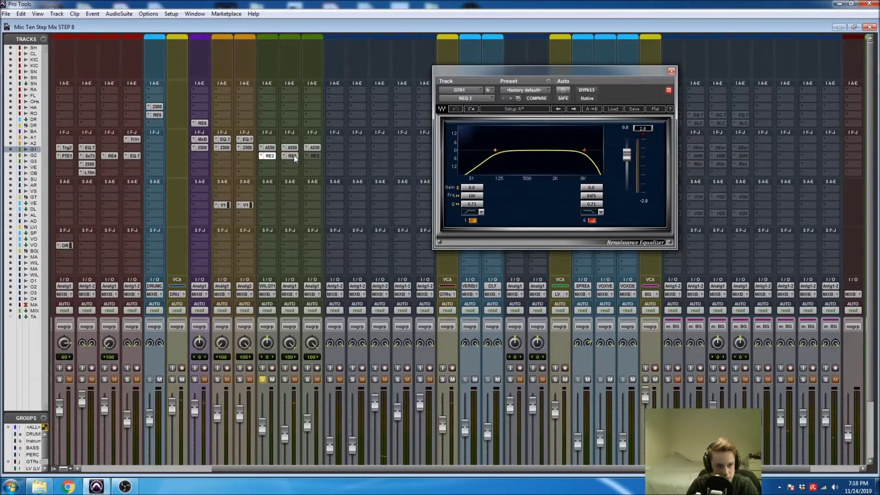
{"action": "scroll", "coordinate": [339, 351], "scroll_direction": "down", "scroll_amount": 3}
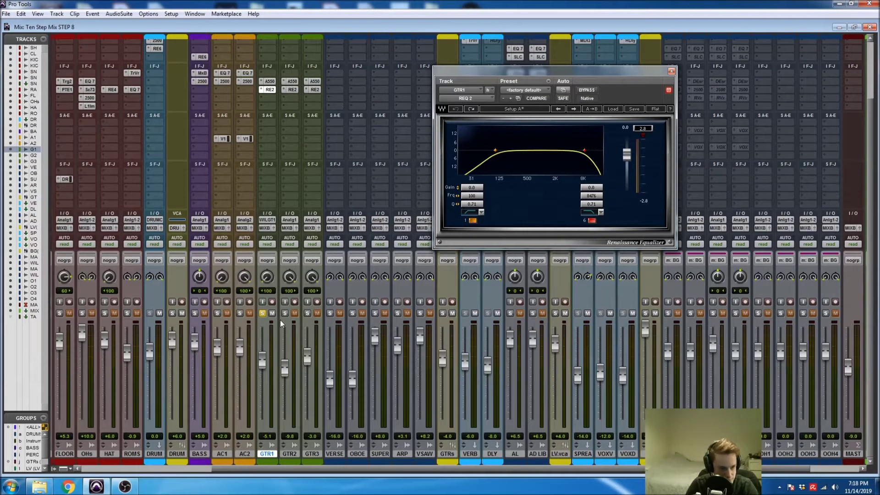
Add a send from GTR1 to the stereo DLY track and move the REQ 2 window aside.
{"action": "left_click", "coordinate": [268, 138]}
{"action": "mouse_move", "coordinate": [282, 174]}
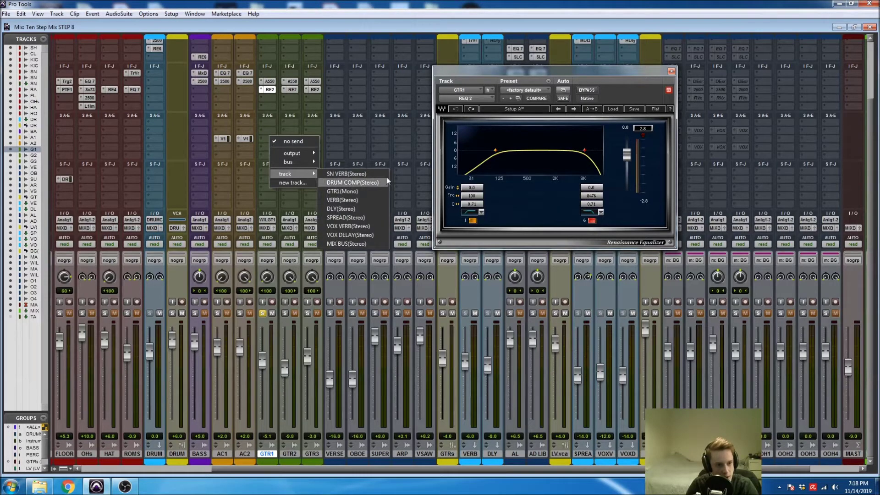
{"action": "left_click", "coordinate": [341, 210]}
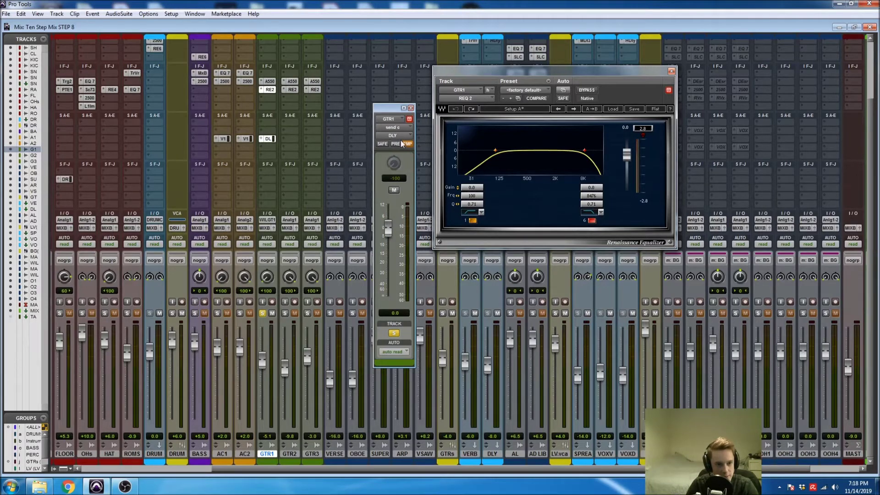
{"action": "left_click_drag", "start_coordinate": [552, 67], "coordinate": [727, 83]}
Activate the HDly delay insert on the DLY track.
{"action": "scroll", "coordinate": [529, 336], "scroll_direction": "up", "scroll_amount": 3}
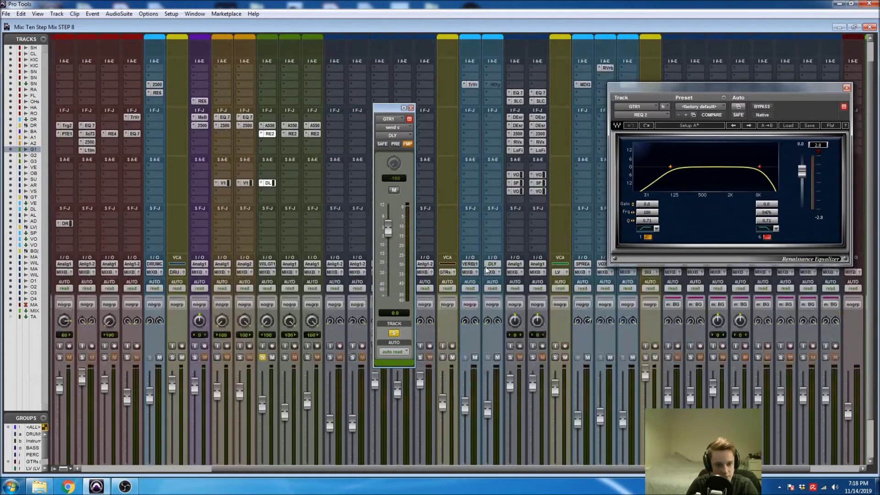
{"action": "right_click", "coordinate": [496, 108]}
{"action": "left_click", "coordinate": [501, 118]}
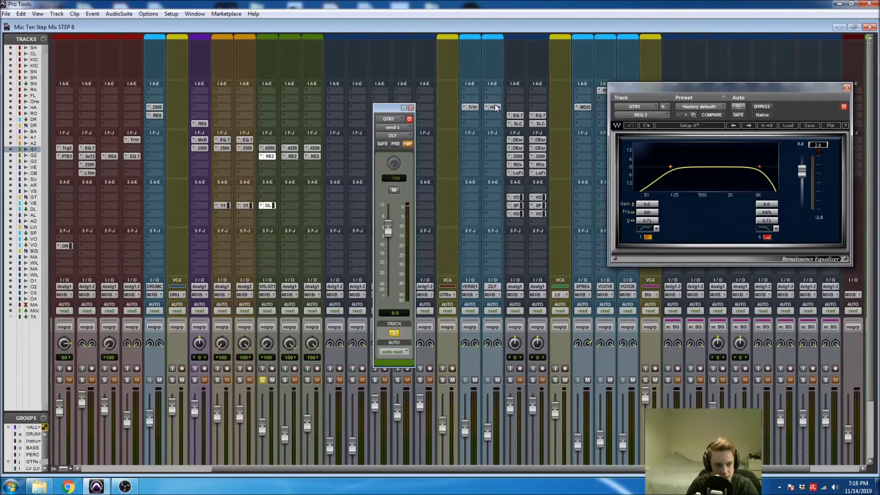
Open the H-Delay on the DLY track, switch its Analog control off and move the plug-in window aside.
{"action": "left_click", "coordinate": [500, 108]}
{"action": "left_click_drag", "start_coordinate": [676, 84], "coordinate": [515, 60]}
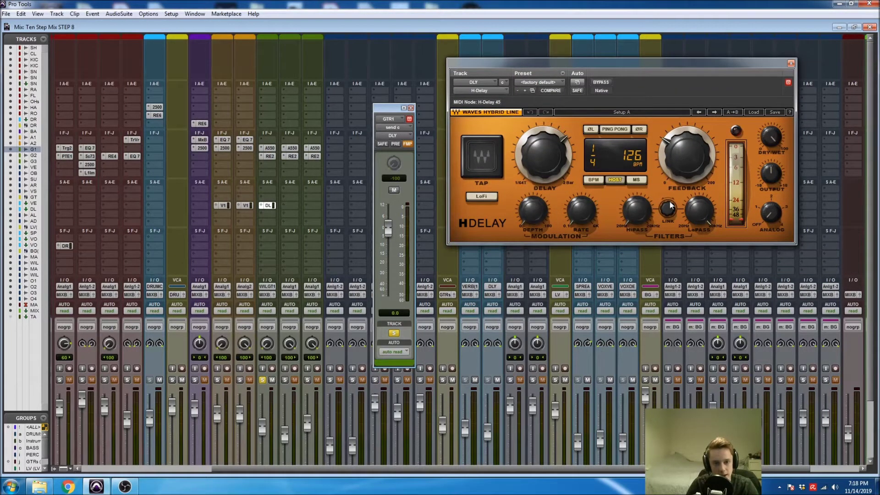
{"action": "left_click", "coordinate": [761, 219]}
{"action": "left_click_drag", "start_coordinate": [546, 65], "coordinate": [613, 61]}
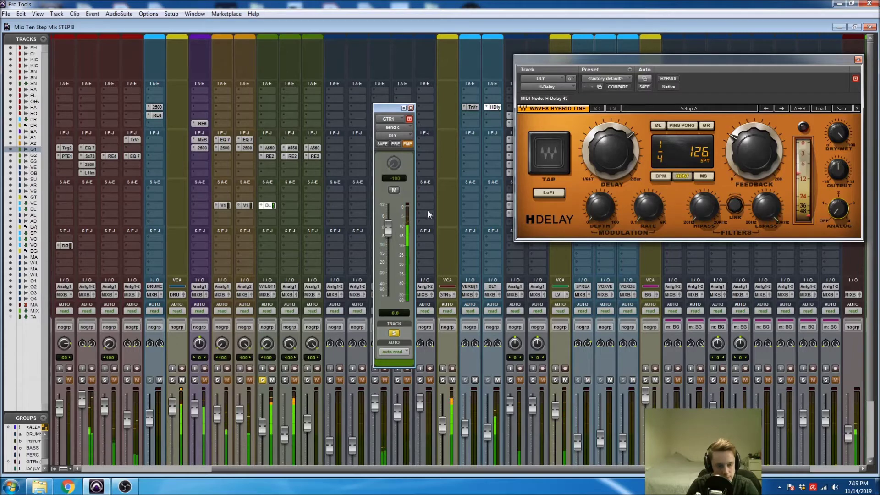
Close GTR1's send window and copy its DLY send to GTR2 and GTR3.
{"action": "left_click", "coordinate": [411, 108]}
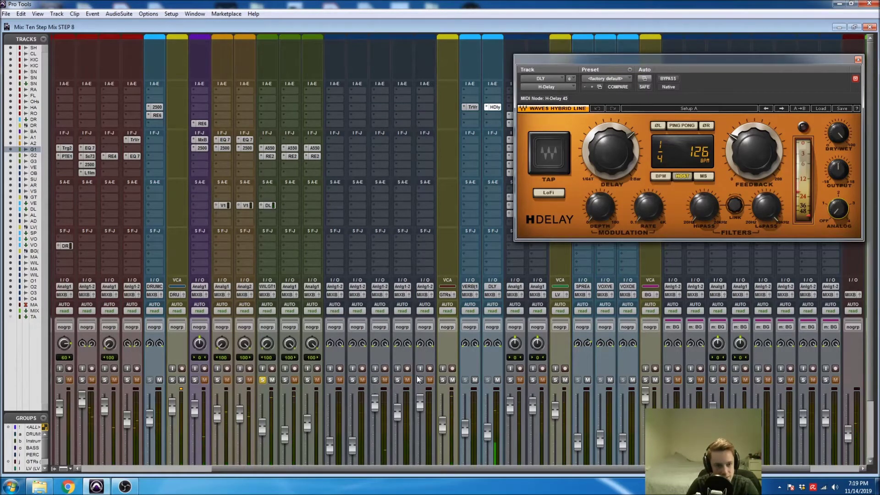
{"action": "scroll", "coordinate": [412, 355], "scroll_direction": "down", "scroll_amount": 3}
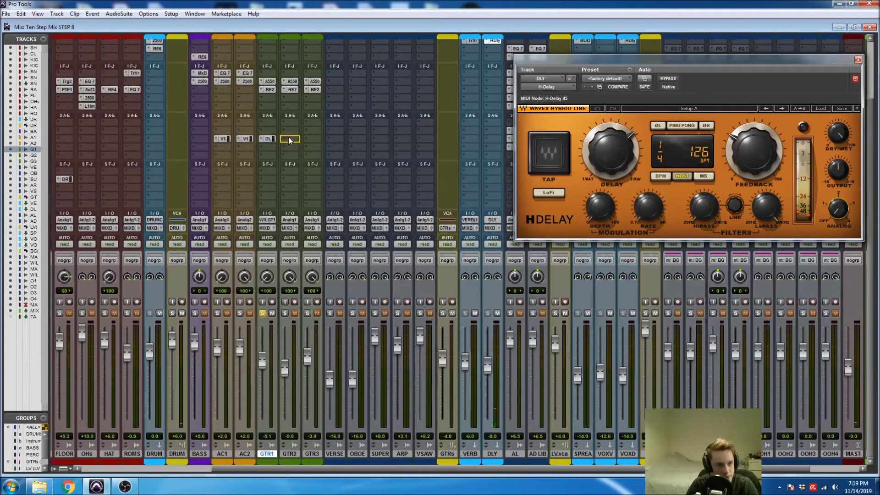
{"action": "left_click_drag", "start_coordinate": [306, 144], "coordinate": [307, 143]}
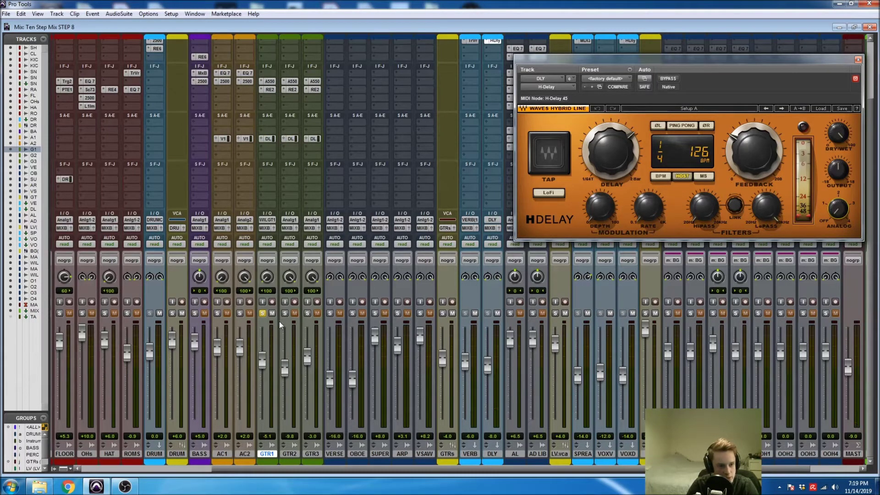
Move the solo from GTR1 to GTR2 and raise the GTR2 fader to -3.3 dB during playback.
{"action": "left_click", "coordinate": [284, 314]}
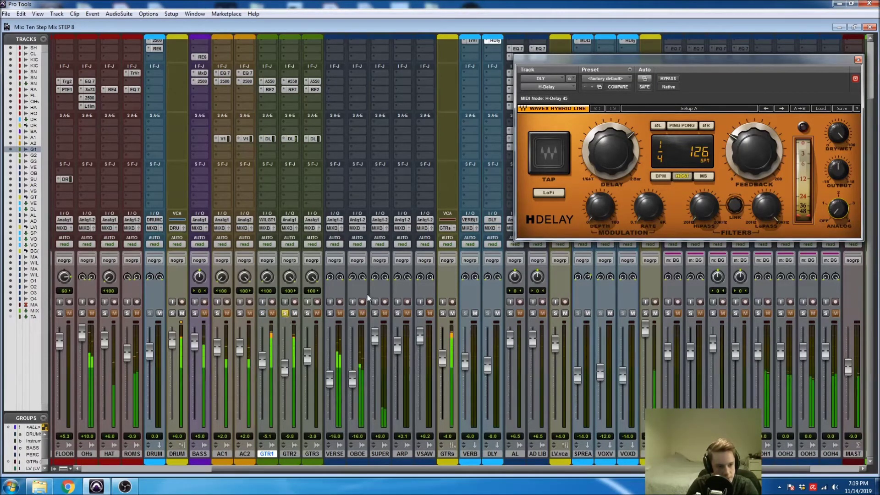
{"action": "scroll", "coordinate": [362, 292], "scroll_direction": "up", "scroll_amount": 2}
{"action": "scroll", "coordinate": [297, 371], "scroll_direction": "down", "scroll_amount": 2}
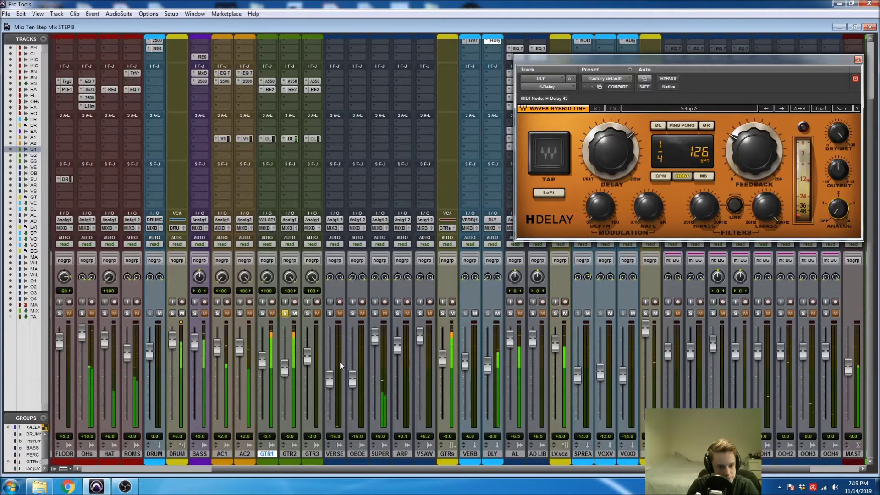
{"action": "left_click_drag", "start_coordinate": [284, 364], "coordinate": [283, 358]}
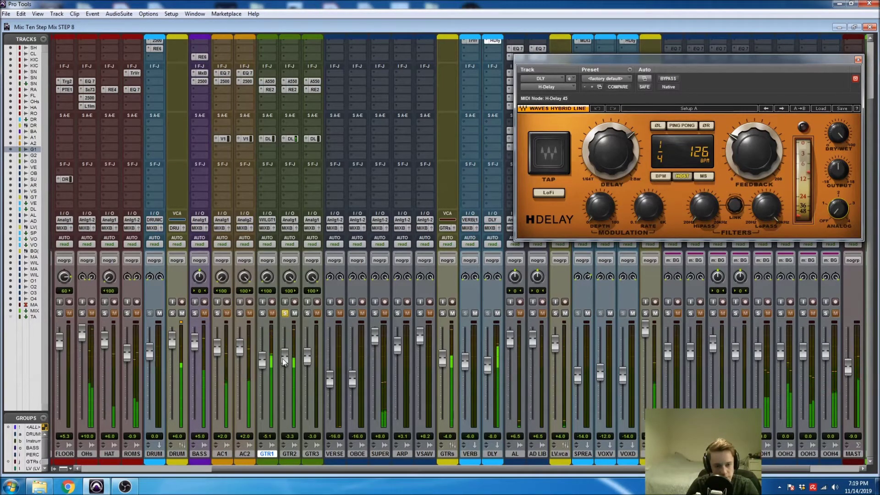
Move the solo from GTR2 to GTR3 and listen to it from the V2 marker.
{"action": "left_click", "coordinate": [285, 313]}
{"action": "left_click", "coordinate": [307, 313]}
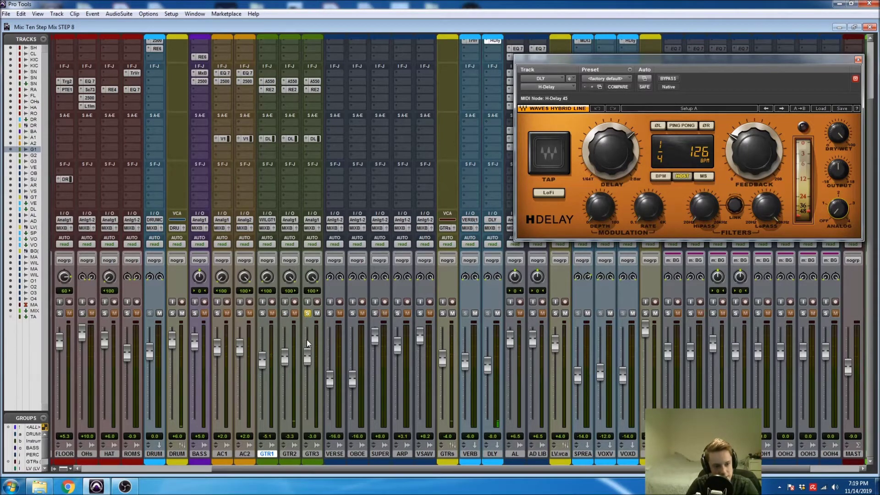
{"action": "key", "text": "ctrl+equal"}
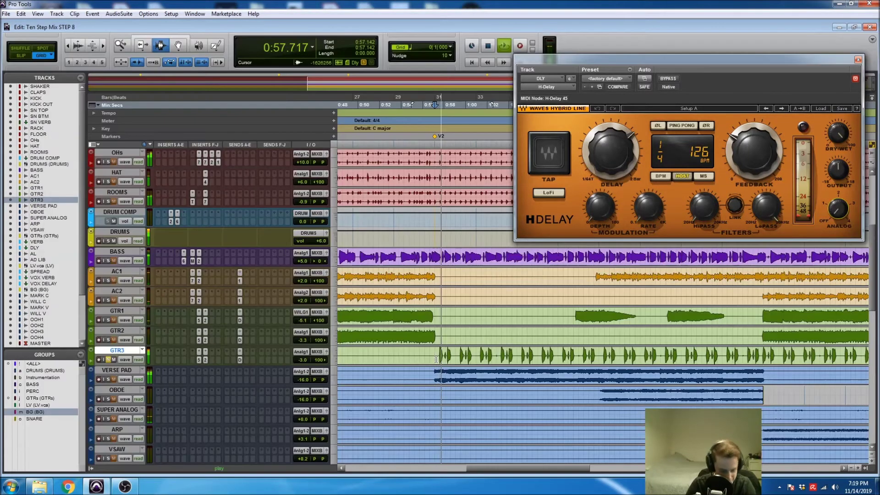
{"action": "key", "text": "ctrl+equal"}
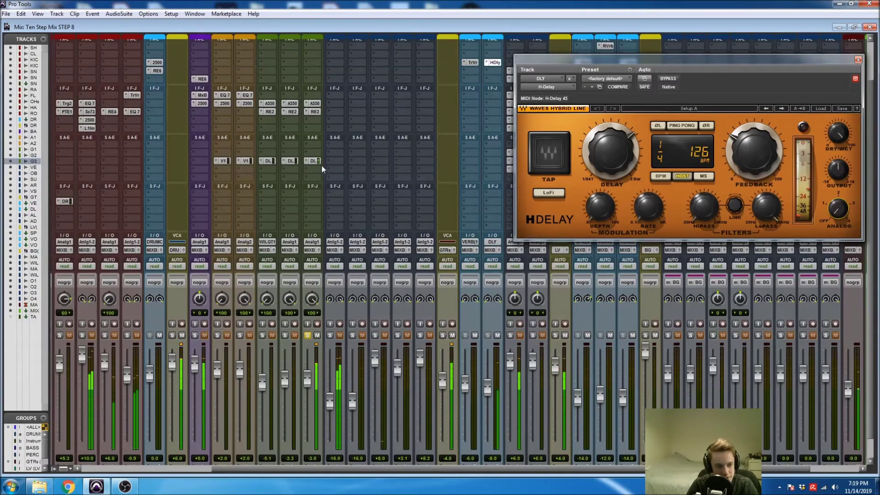
Replace GTR3's DLY send with a send to the stereo VOX VERB track and close the send window.
{"action": "right_click", "coordinate": [314, 160]}
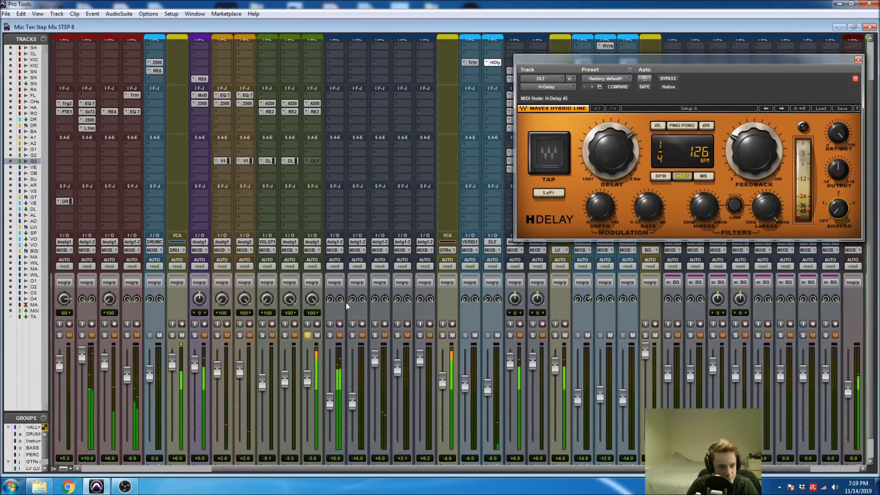
{"action": "left_click", "coordinate": [304, 161]}
{"action": "mouse_move", "coordinate": [318, 196]}
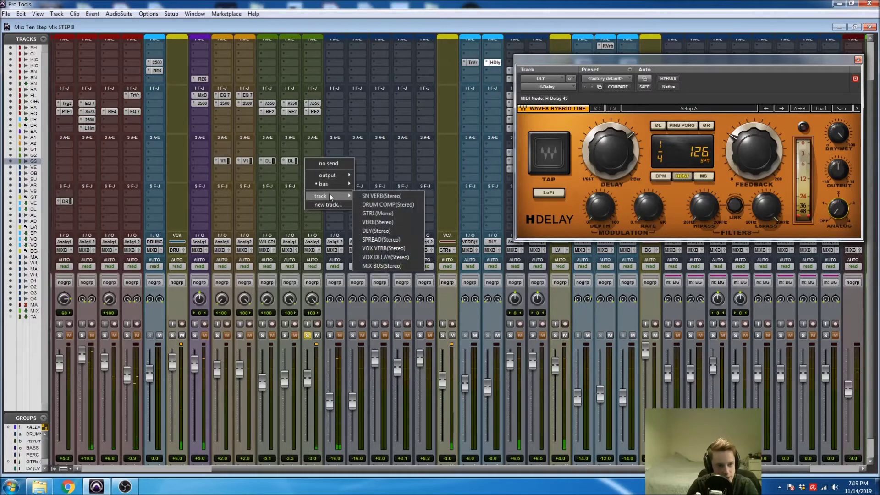
{"action": "left_click", "coordinate": [369, 249]}
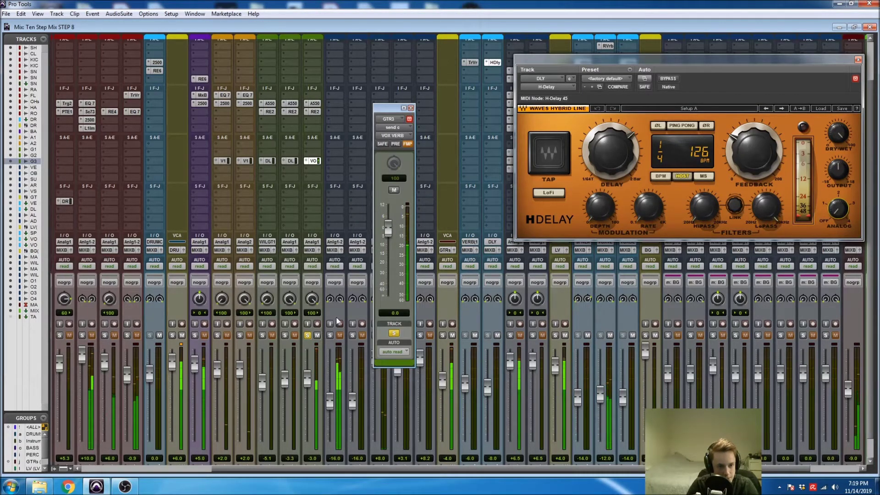
{"action": "left_click", "coordinate": [411, 108]}
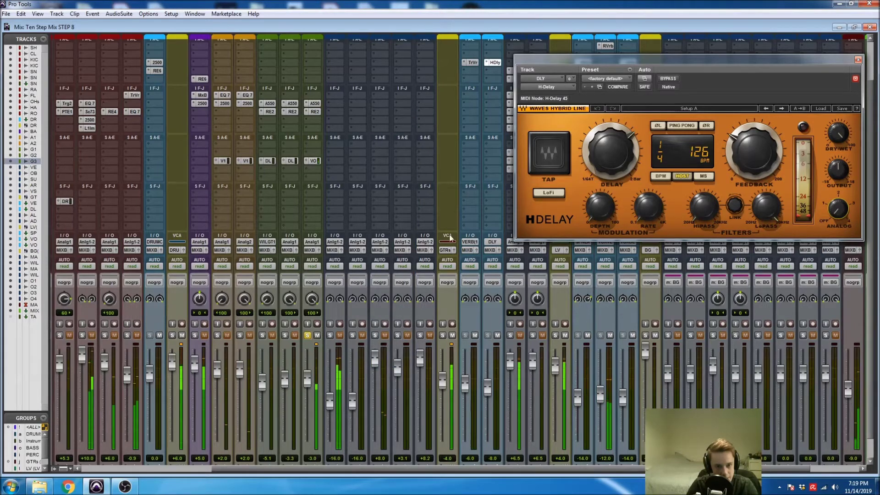
Close the H-Delay window, clear the GTR3 solo and play the full mix from the C2 marker.
{"action": "left_click", "coordinate": [857, 60]}
{"action": "scroll", "coordinate": [360, 309], "scroll_direction": "down", "scroll_amount": 2}
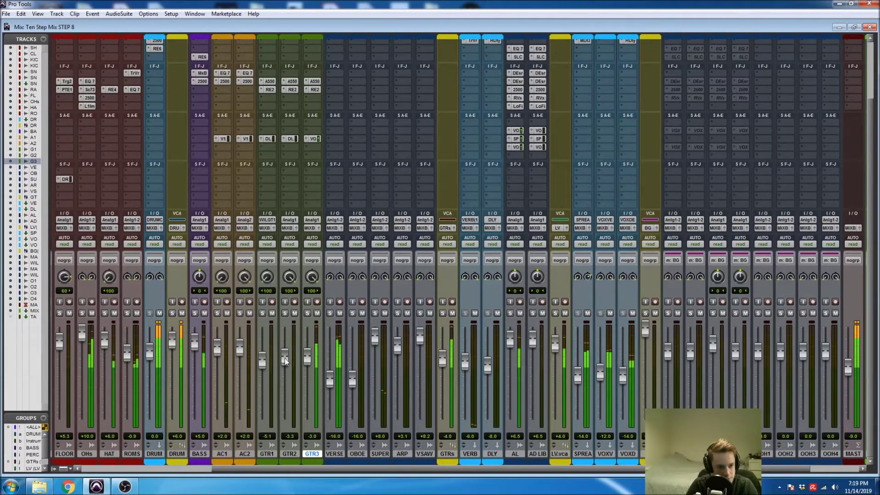
{"action": "key", "text": "ctrl+equal"}
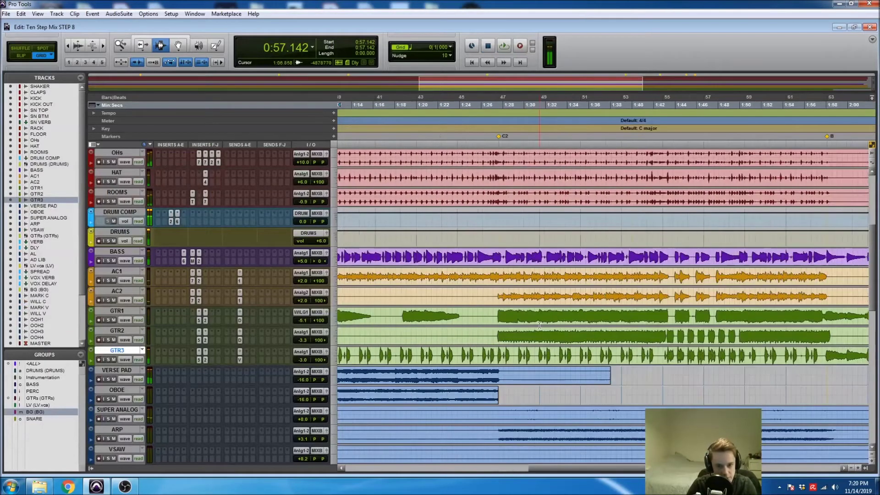
{"action": "left_click", "coordinate": [519, 325]}
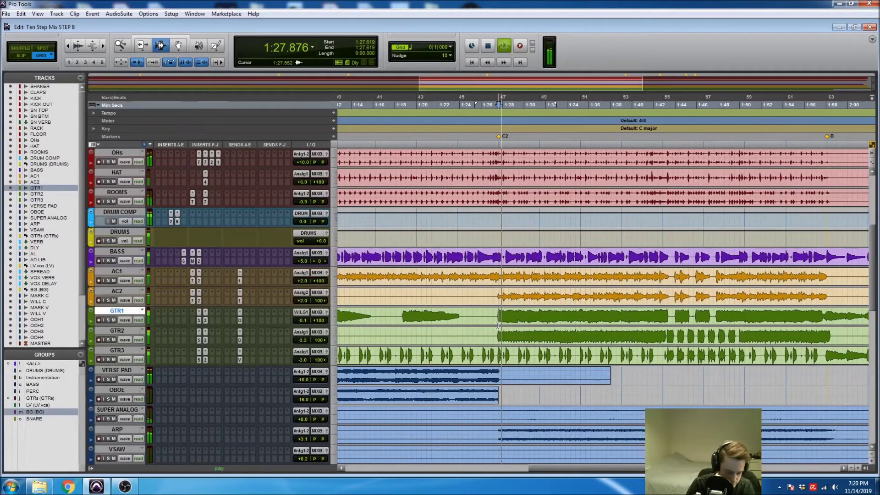
{"action": "key", "text": "ctrl+equal"}
Raise the AC1 and AC2 faders to +6.0 dB during playback.
{"action": "left_click_drag", "start_coordinate": [218, 354], "coordinate": [219, 342]}
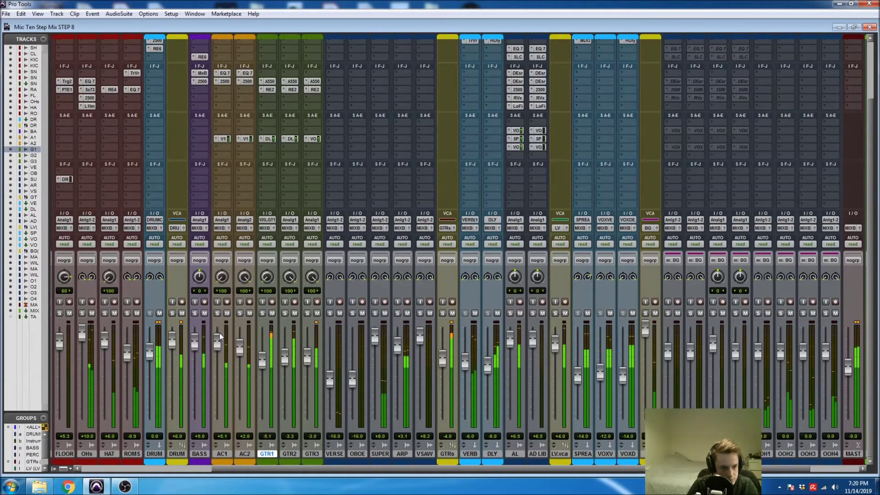
{"action": "left_click_drag", "start_coordinate": [221, 321], "coordinate": [222, 316]}
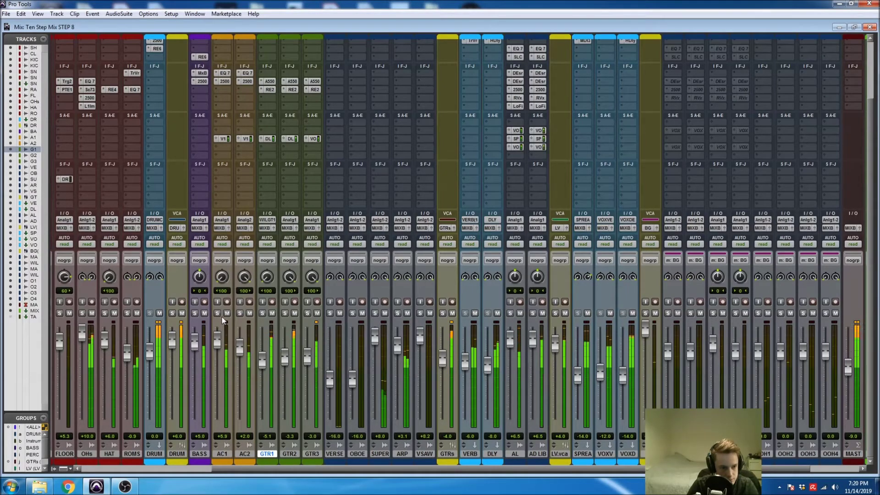
{"action": "left_click_drag", "start_coordinate": [240, 347], "coordinate": [254, 297]}
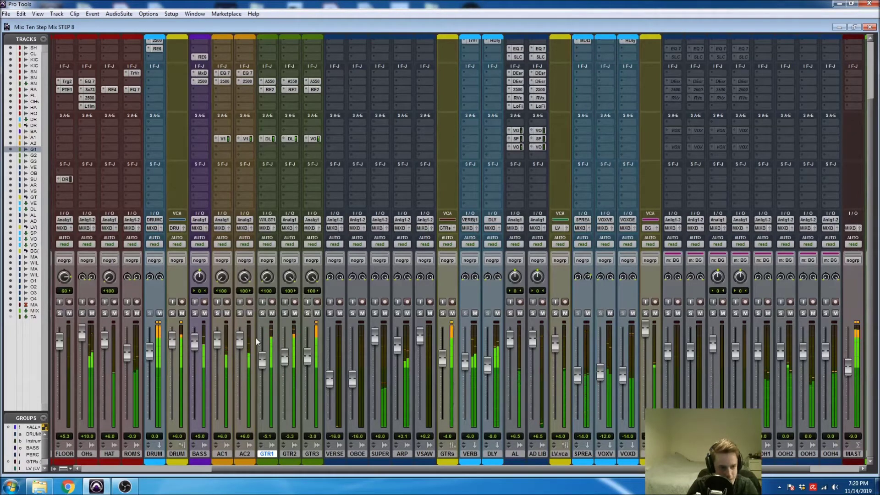
Set the guitar faders to -3.0 dB for GTR1, -5.0 dB for GTR2 and -1.0 dB for GTR3.
{"action": "scroll", "coordinate": [266, 343], "scroll_direction": "left", "scroll_amount": 3}
{"action": "left_click_drag", "start_coordinate": [329, 362], "coordinate": [355, 379]}
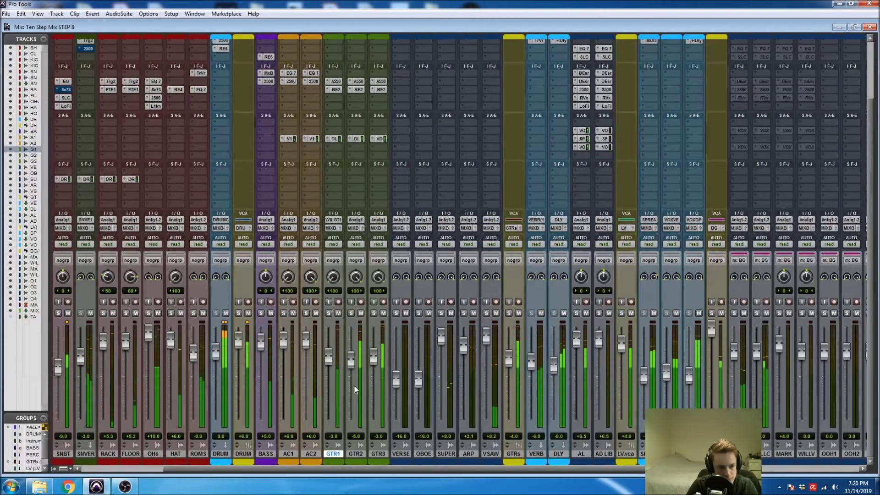
{"action": "left_click_drag", "start_coordinate": [373, 350], "coordinate": [379, 327]}
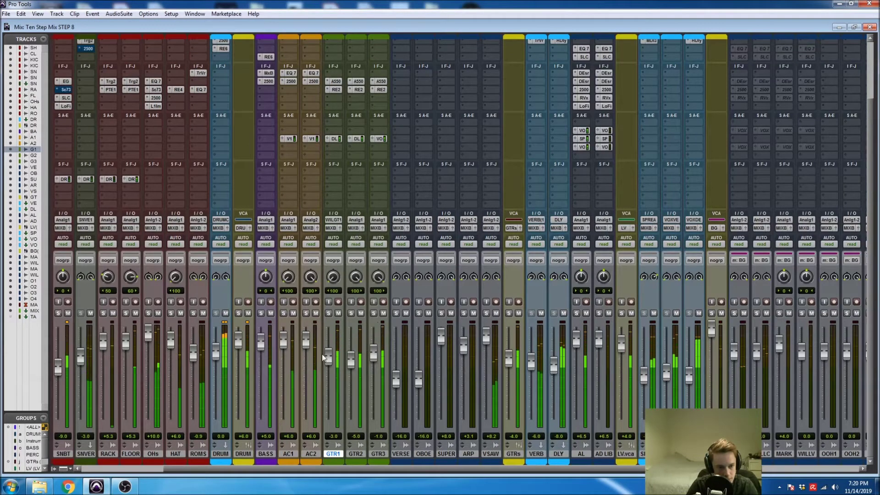
Lower the snare verb fader to -9.0 dB and compare the mix with that track muted and unmuted.
{"action": "scroll", "coordinate": [193, 366], "scroll_direction": "left", "scroll_amount": 6}
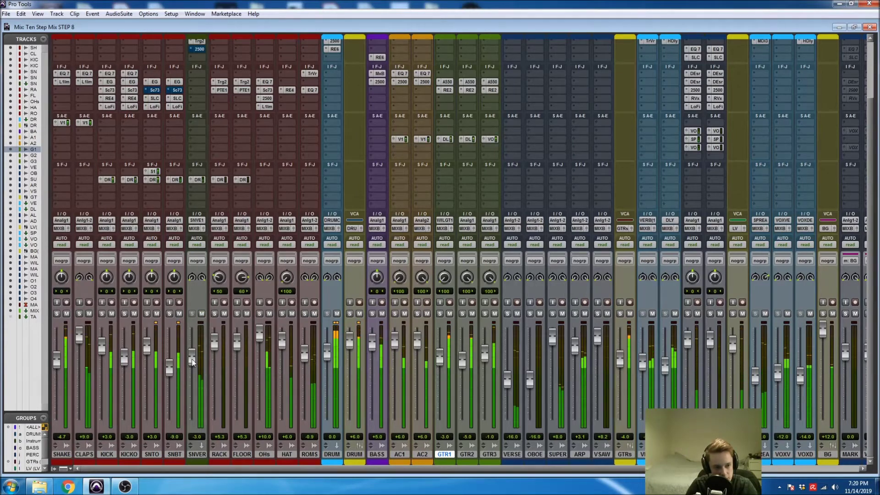
{"action": "left_click_drag", "start_coordinate": [192, 362], "coordinate": [195, 380]}
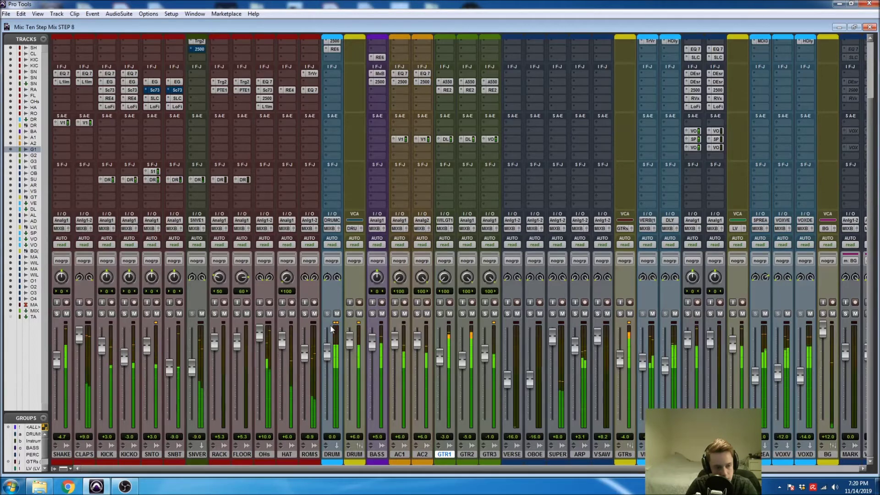
{"action": "left_click", "coordinate": [202, 314]}
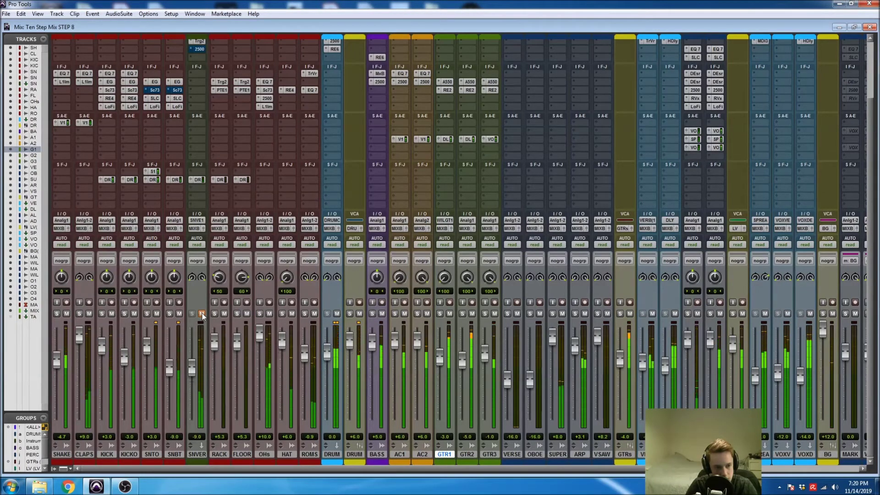
{"action": "left_click", "coordinate": [202, 313]}
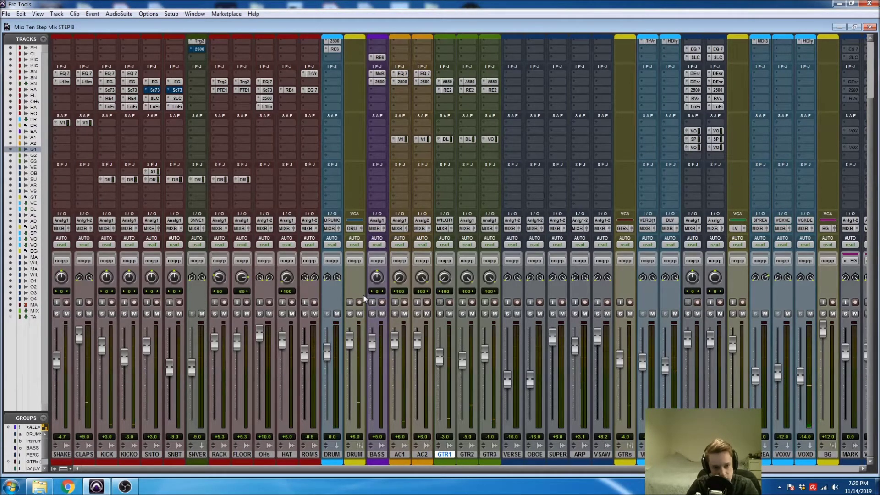
Raise the SUPER ANALOG fader to +12.0 dB and check the track's full name.
{"action": "scroll", "coordinate": [363, 295], "scroll_direction": "right", "scroll_amount": 8}
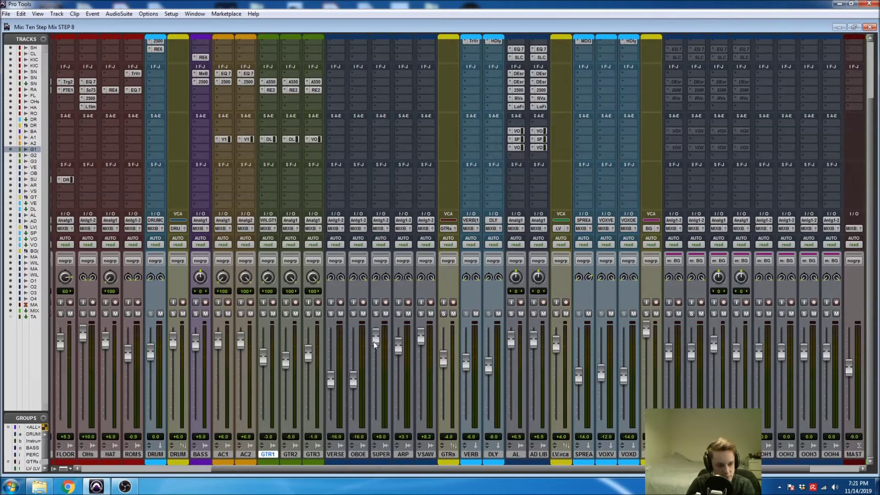
{"action": "double_click", "coordinate": [379, 453]}
{"action": "left_click", "coordinate": [497, 233]}
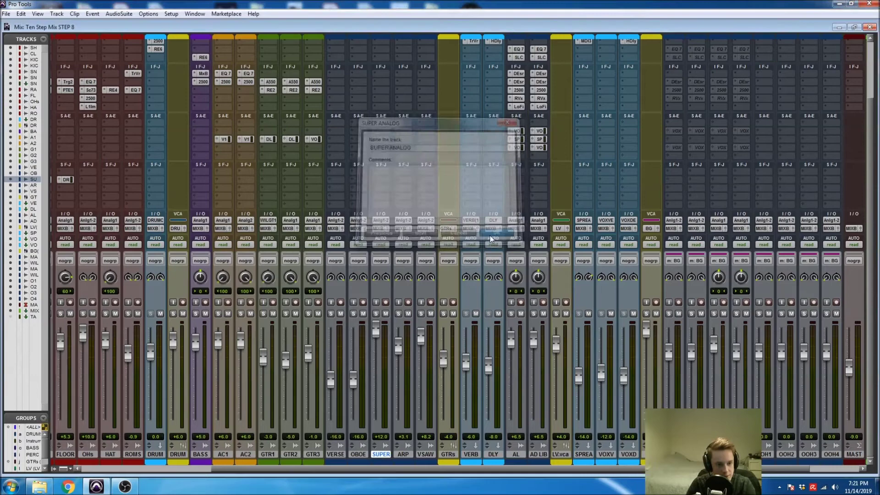
Play the session from the C2 marker with the SUPER ANALOG track soloed.
{"action": "key", "text": "ctrl+equal"}
{"action": "scroll", "coordinate": [462, 391], "scroll_direction": "down", "scroll_amount": 2}
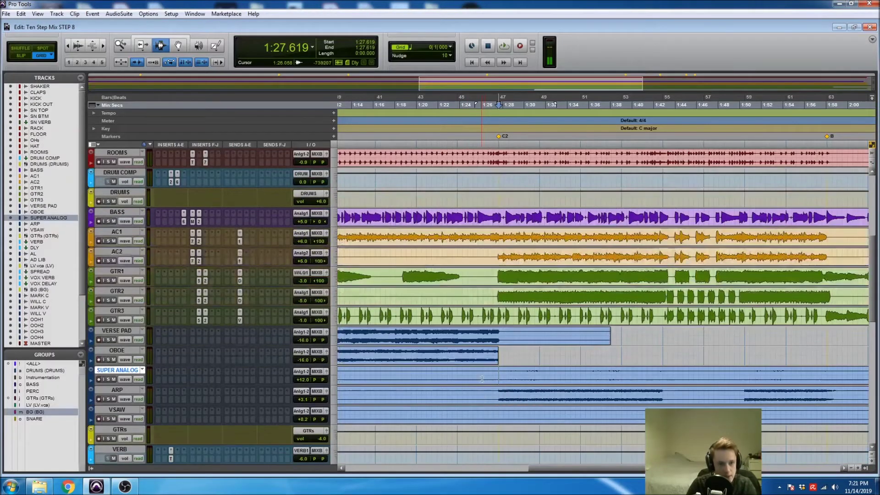
{"action": "left_click", "coordinate": [496, 393]}
{"action": "key", "text": "space"}
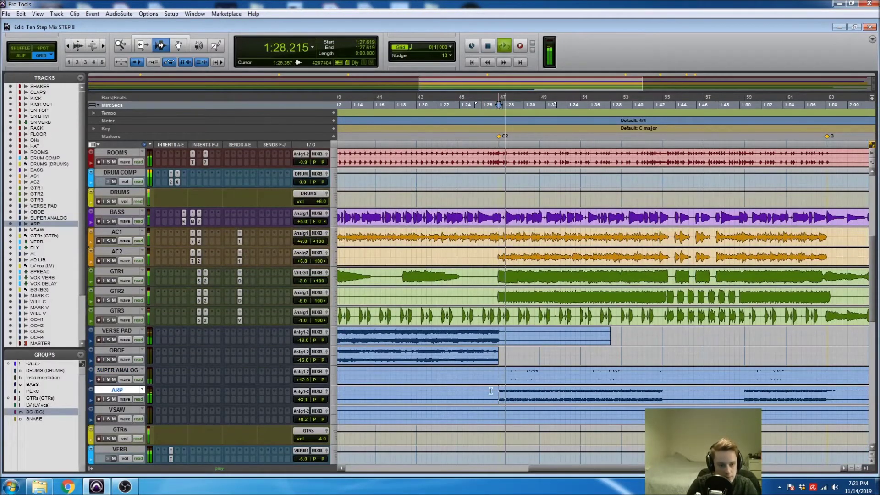
{"action": "key", "text": "ctrl+equal"}
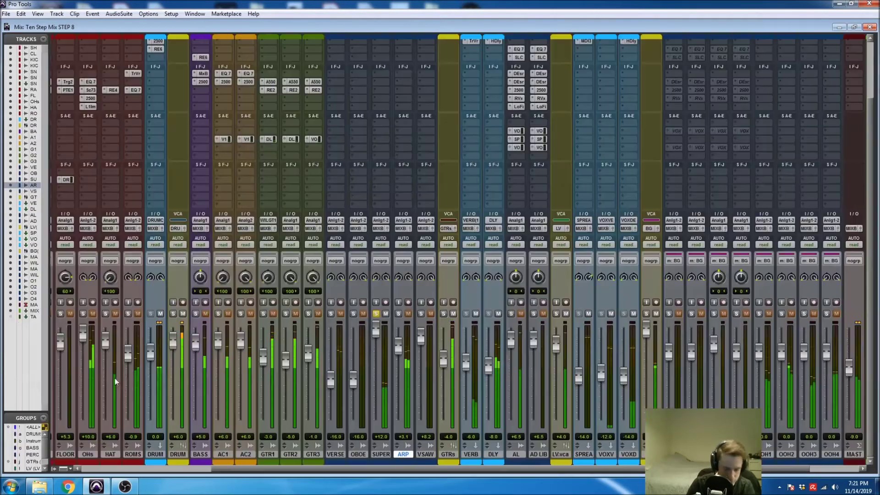
Insert a stereo multichannel REQ 4 equalizer on the SUPER ANALOG track.
{"action": "scroll", "coordinate": [397, 73], "scroll_direction": "up", "scroll_amount": 3}
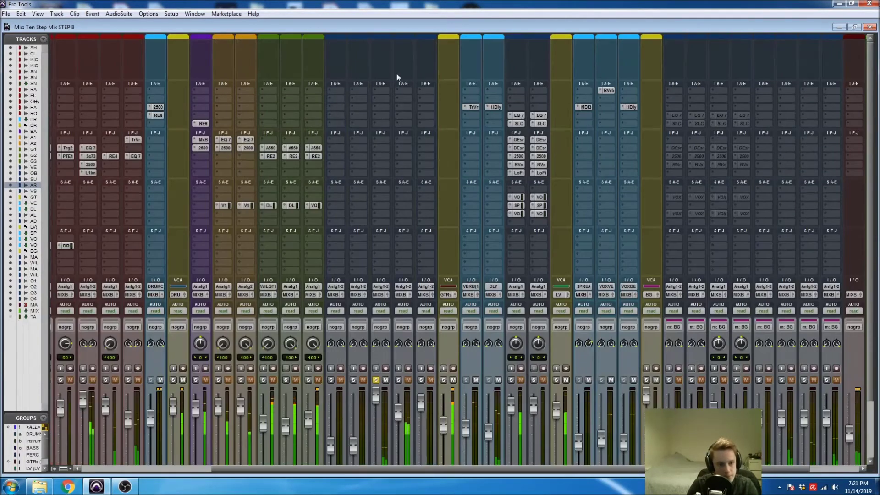
{"action": "left_click", "coordinate": [379, 150]}
{"action": "mouse_move", "coordinate": [433, 162]}
{"action": "mouse_move", "coordinate": [474, 162]}
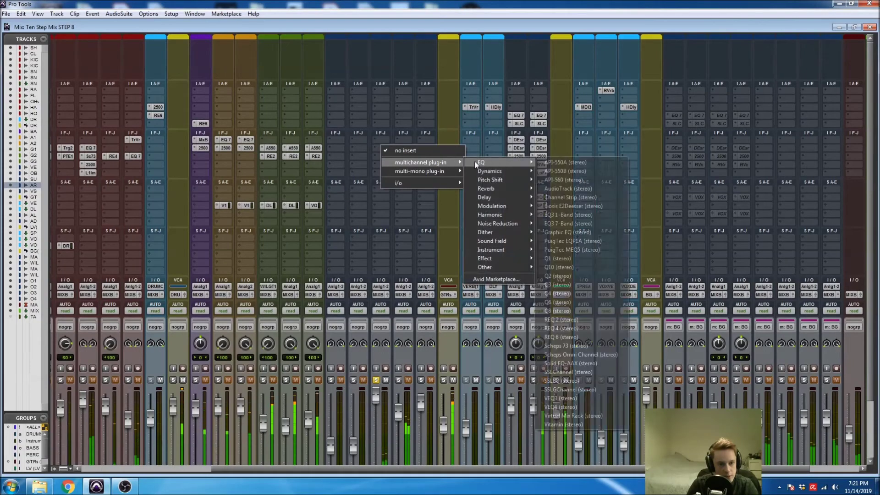
{"action": "left_click", "coordinate": [573, 329]}
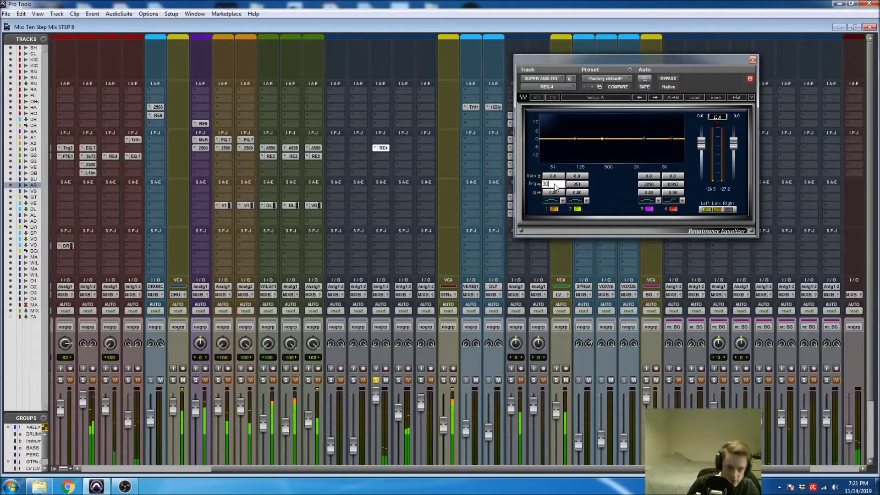
Turn the REQ 4's lowest band on SUPER ANALOG into a high-pass filter at 500 Hz.
{"action": "type", "text": "300"}
{"action": "key", "text": "Return"}
{"action": "left_click", "coordinate": [551, 202]}
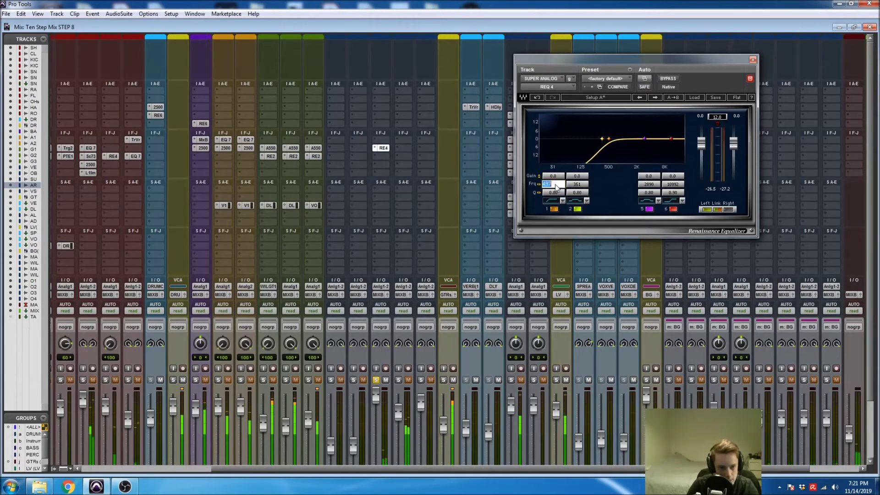
{"action": "type", "text": "500"}
{"action": "key", "text": "Return"}
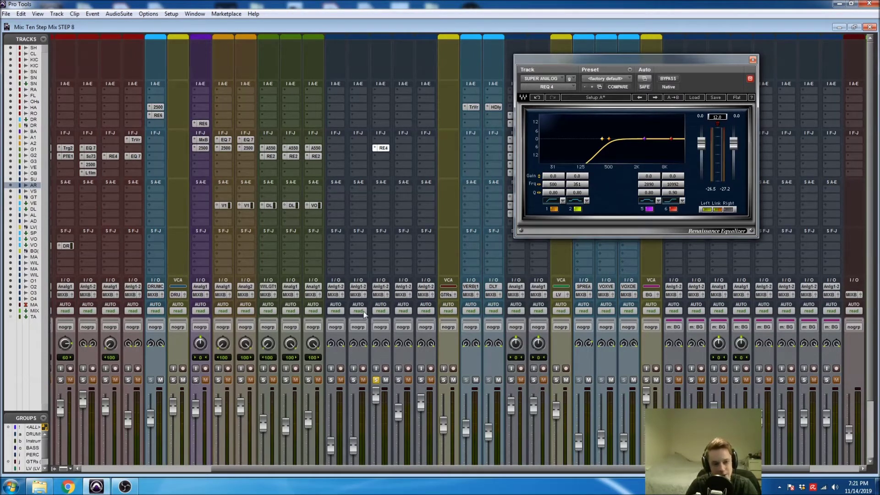
Insert a stereo multichannel API-550B equalizer below the REQ 4 on the SUPER ANALOG track.
{"action": "left_click", "coordinate": [379, 155]}
{"action": "mouse_move", "coordinate": [417, 170]}
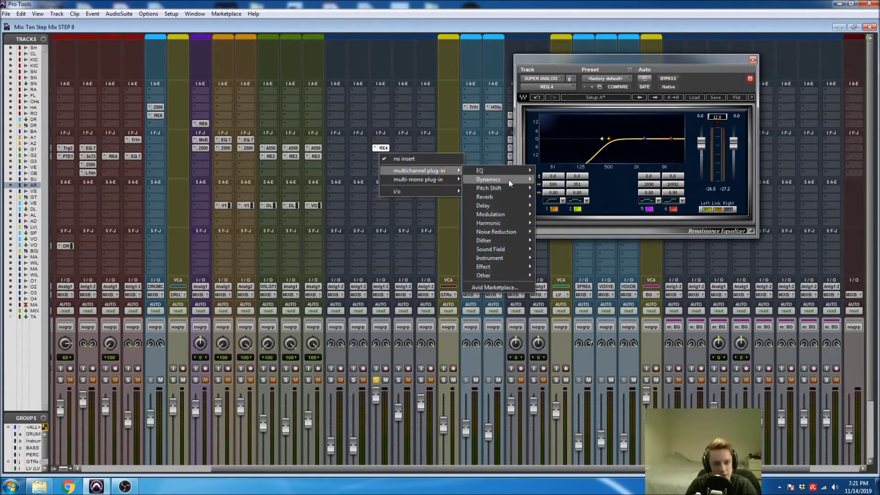
{"action": "mouse_move", "coordinate": [501, 180]}
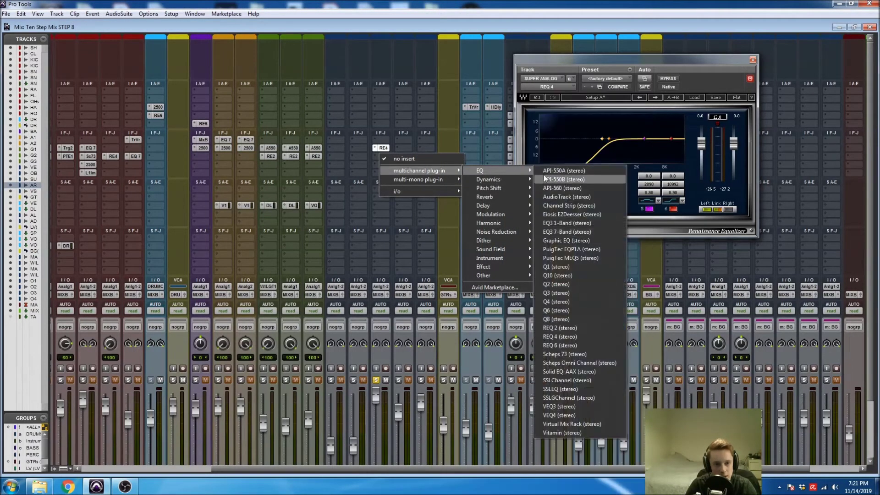
{"action": "left_click", "coordinate": [546, 179]}
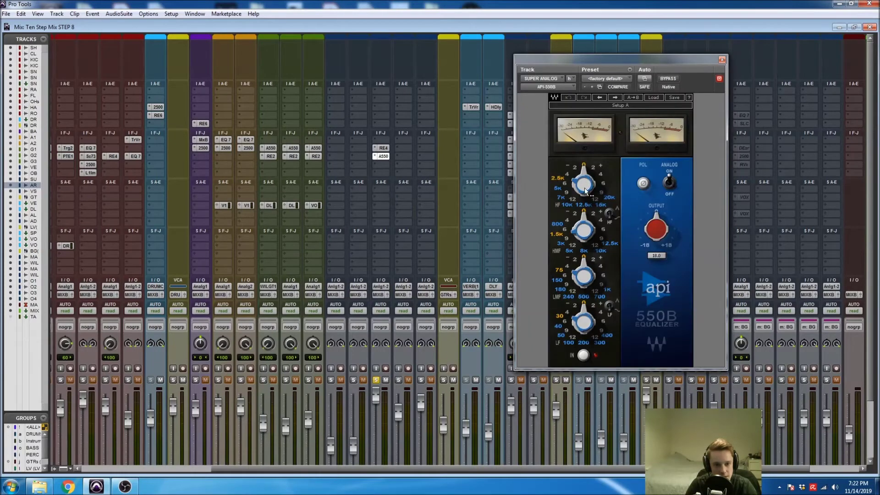
During playback, boost the API-550B's high-frequency band by 12 dB at 10 kHz.
{"action": "key", "text": "space"}
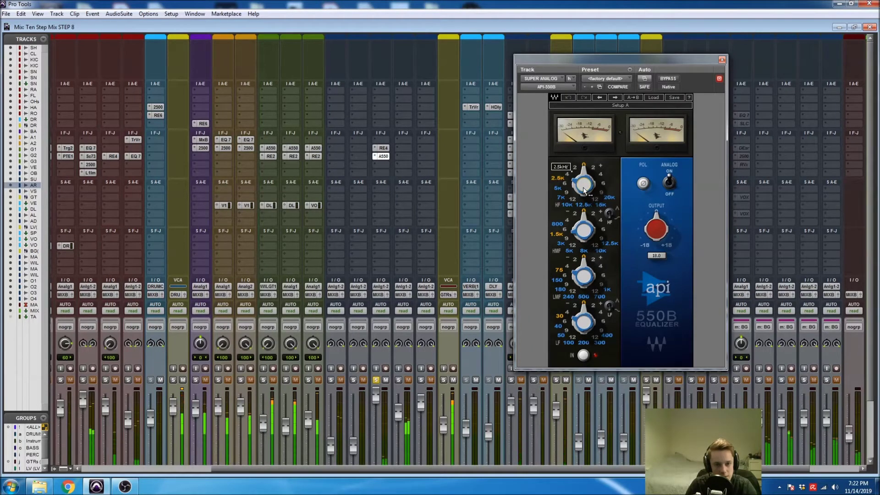
{"action": "mouse_move", "coordinate": [584, 187]}
{"action": "left_mouse_down"}
{"action": "mouse_move", "coordinate": [584, 168]}
{"action": "mouse_move", "coordinate": [581, 188]}
{"action": "left_mouse_up"}
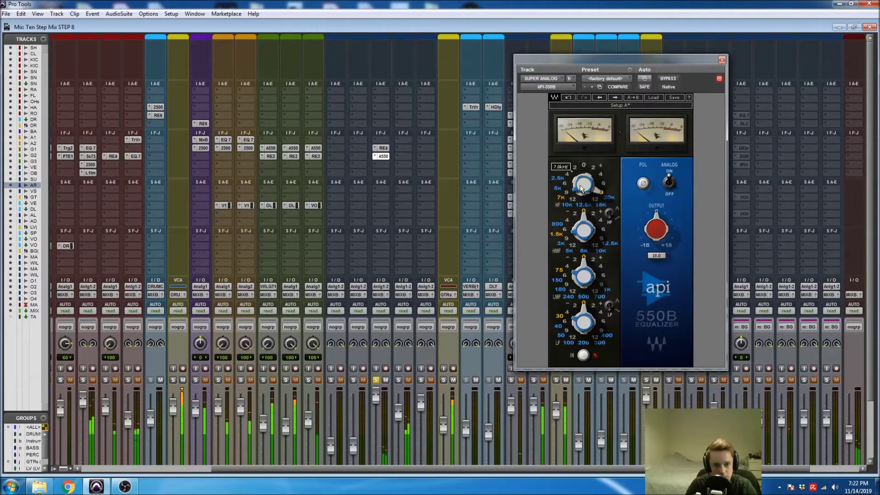
{"action": "left_click_drag", "start_coordinate": [591, 190], "coordinate": [582, 184]}
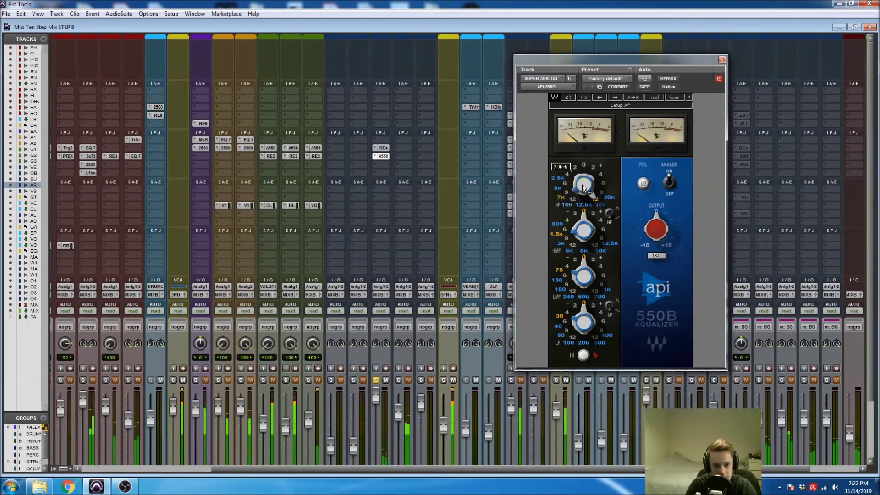
{"action": "scroll", "coordinate": [582, 184], "scroll_direction": "up", "scroll_amount": 1}
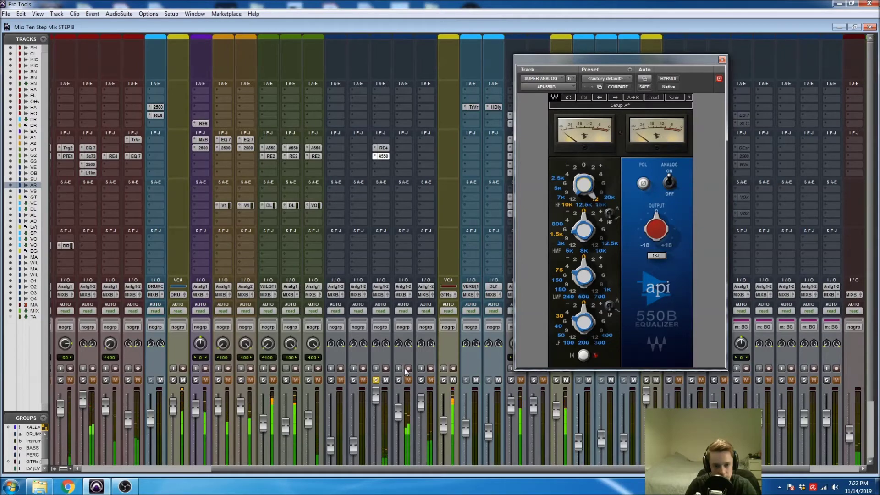
Insert a stereo L1 limiter on the SUPER ANALOG track and lower its threshold to -12.0 dB during playback.
{"action": "scroll", "coordinate": [352, 399], "scroll_direction": "down", "scroll_amount": 3}
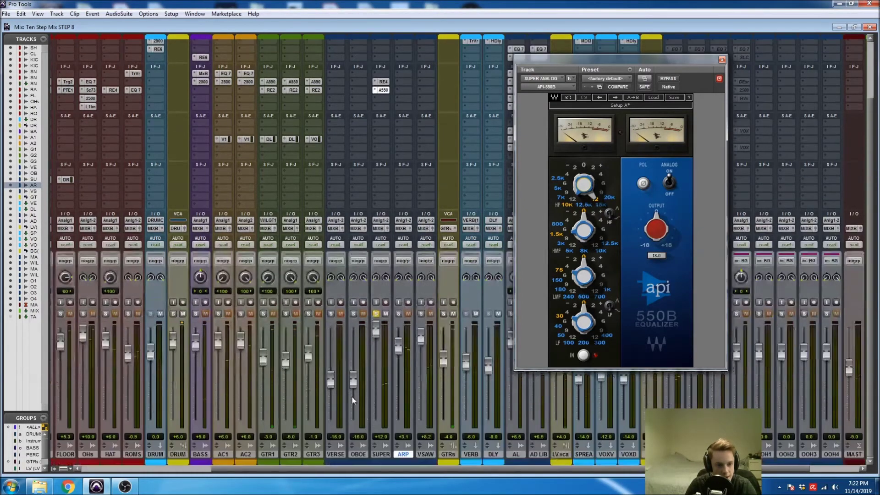
{"action": "left_click", "coordinate": [383, 103]}
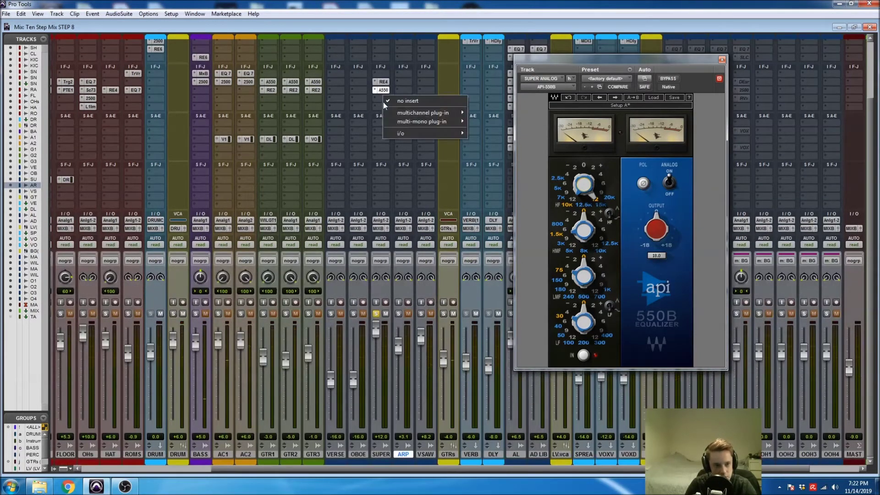
{"action": "mouse_move", "coordinate": [423, 113]}
{"action": "mouse_move", "coordinate": [491, 121]}
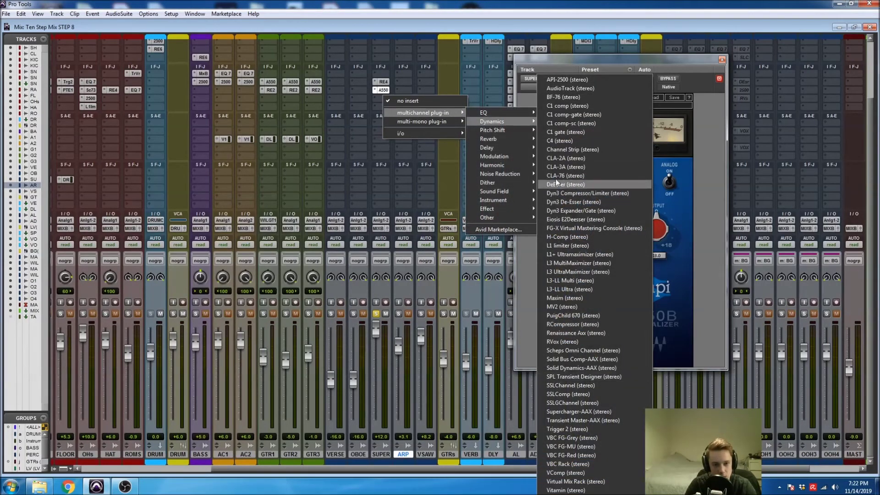
{"action": "left_click", "coordinate": [557, 245]}
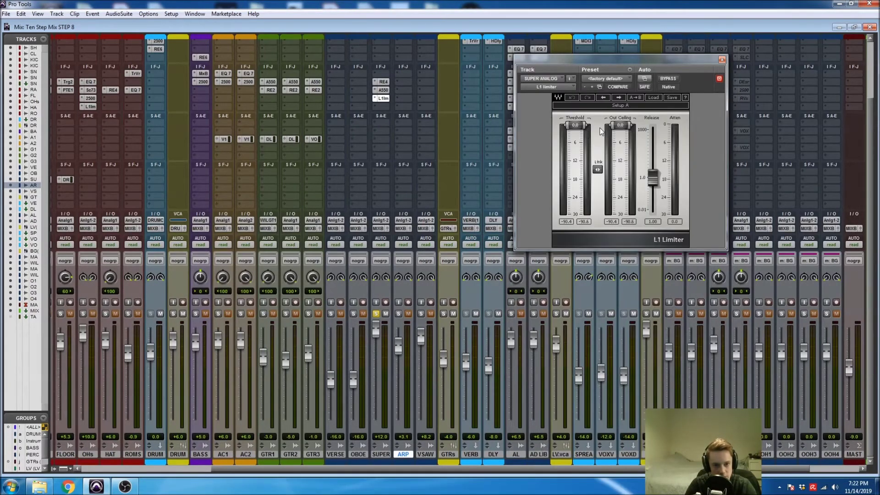
{"action": "key", "text": "space"}
{"action": "left_click_drag", "start_coordinate": [575, 125], "coordinate": [576, 161]}
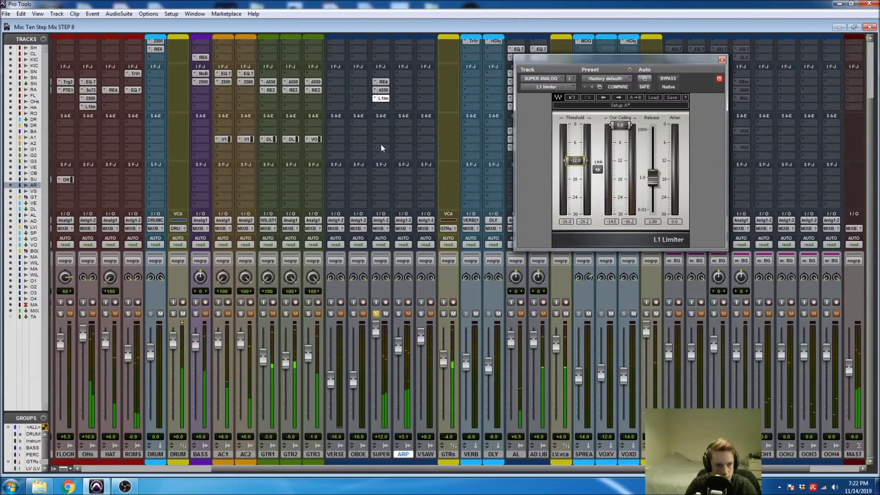
Copy GTR2's delay send to the SUPER ANALOG track and listen to the result.
{"action": "left_click_drag", "start_coordinate": [295, 139], "coordinate": [379, 142]}
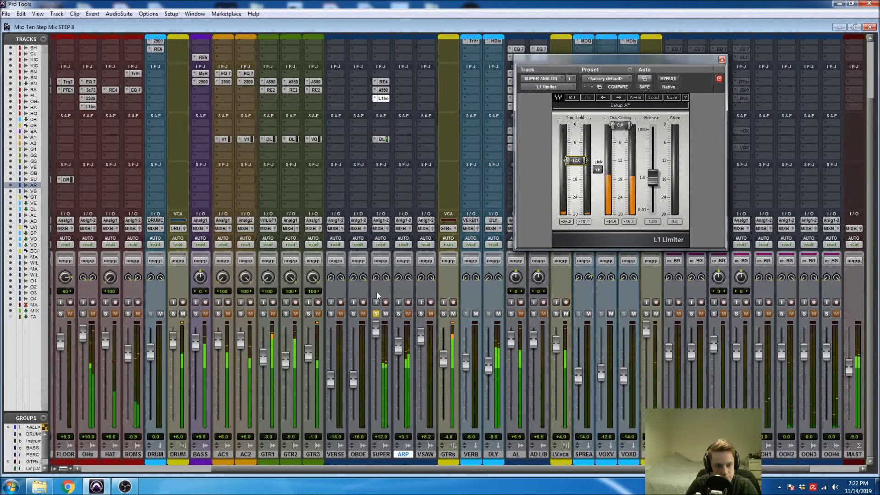
{"action": "key", "text": "space"}
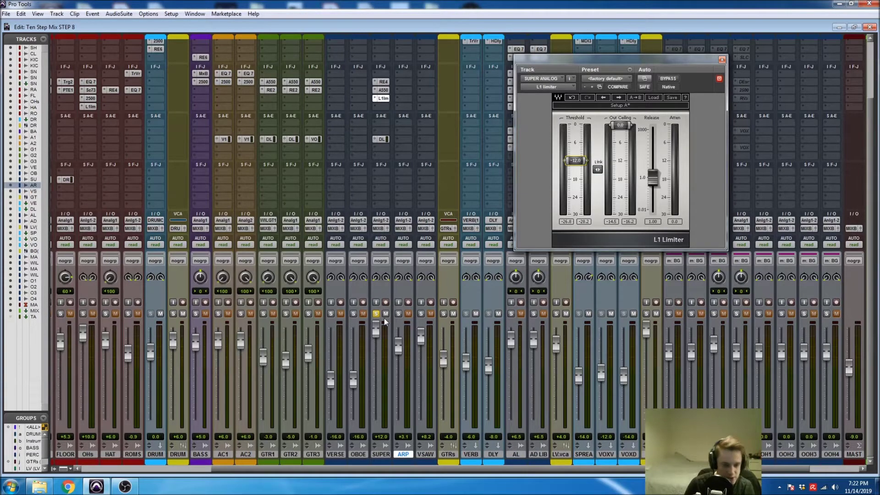
Solo the ARP track instead of SUPER ANALOG and copy SUPER ANALOG's REQ 4 equalizer onto it.
{"action": "key", "text": "ctrl+equal"}
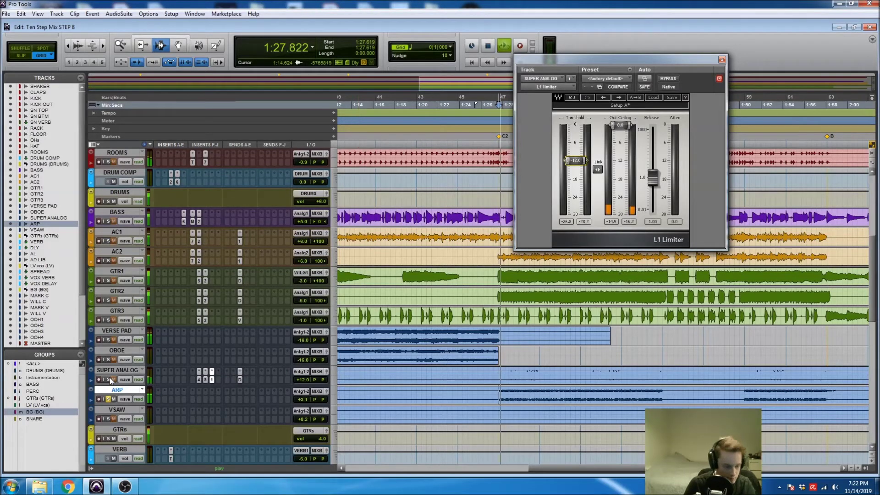
{"action": "key", "text": "ctrl+equal"}
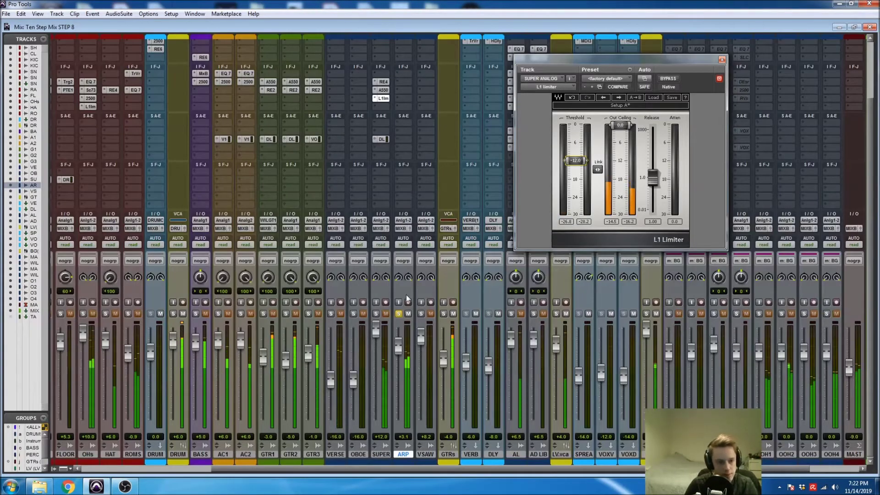
{"action": "left_click_drag", "start_coordinate": [383, 81], "coordinate": [406, 81]}
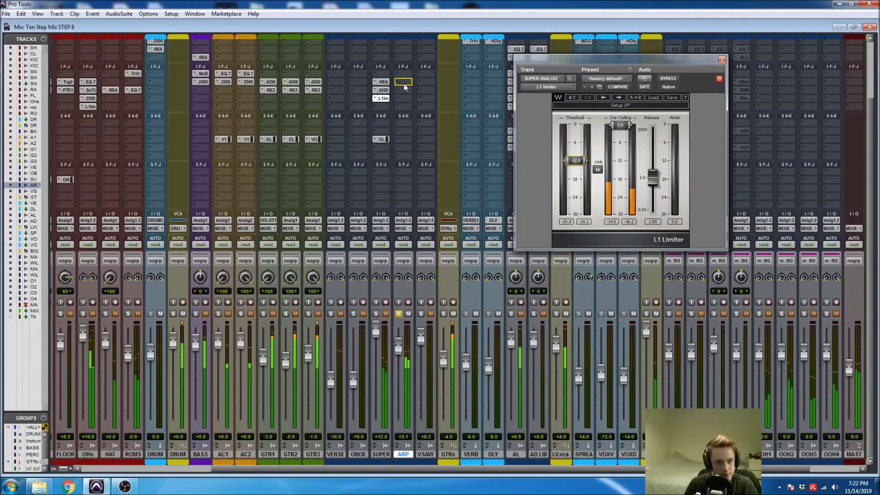
{"action": "left_click", "coordinate": [406, 81]}
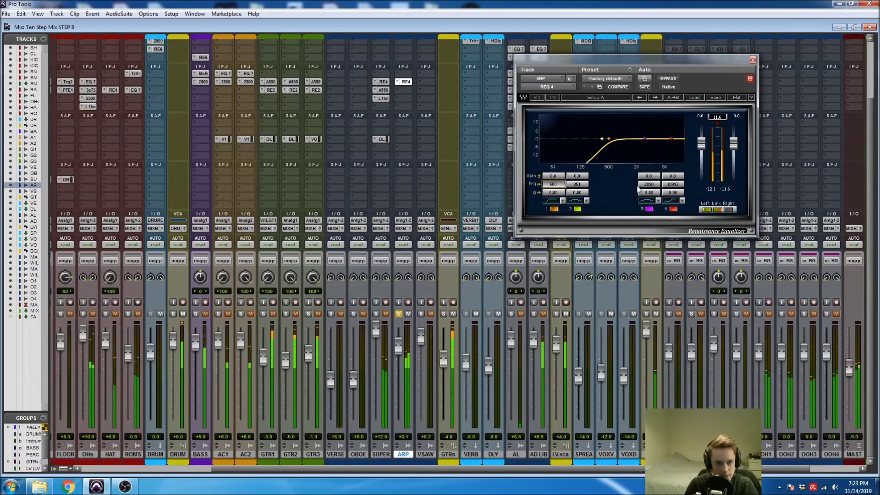
On ARP's REQ 4, make the highest band a low-pass at 8354 Hz and lower the high-pass to 391 Hz.
{"action": "left_click", "coordinate": [671, 202]}
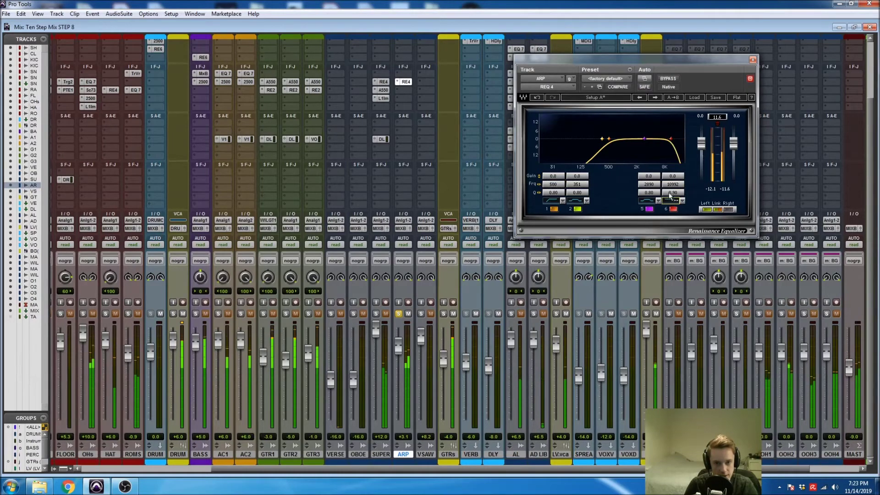
{"action": "mouse_move", "coordinate": [672, 185]}
{"action": "left_mouse_down"}
{"action": "mouse_move", "coordinate": [660, 185]}
{"action": "mouse_move", "coordinate": [669, 187]}
{"action": "left_mouse_up"}
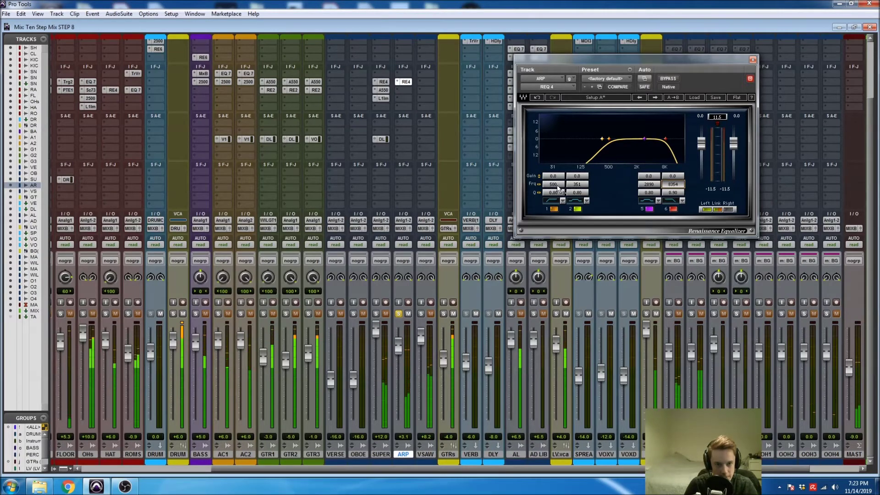
{"action": "left_click_drag", "start_coordinate": [553, 184], "coordinate": [553, 185]}
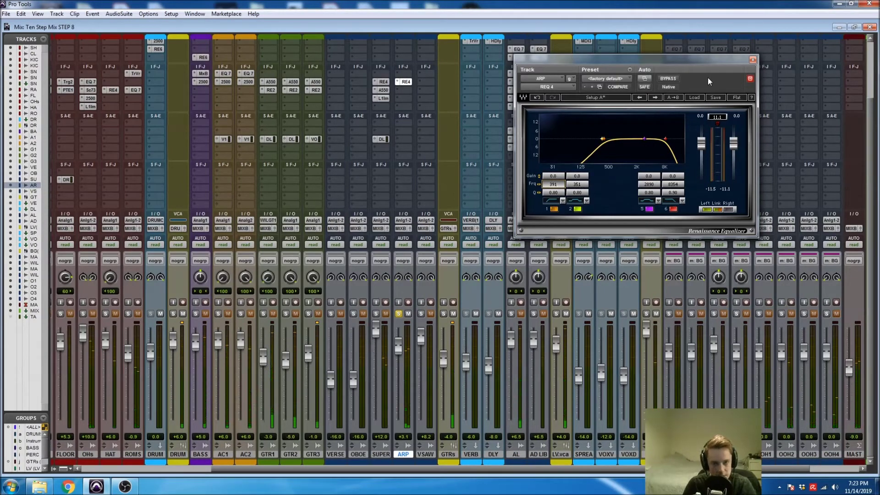
{"action": "left_click", "coordinate": [751, 60]}
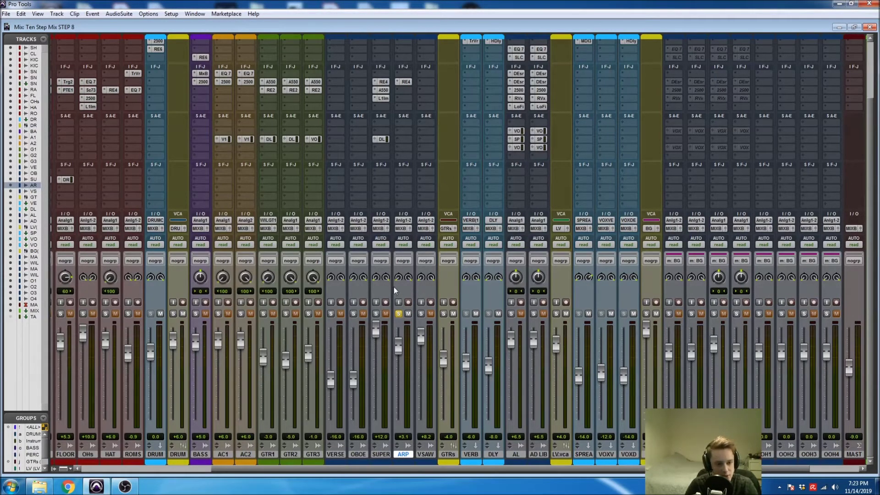
Play the session from about 1:41.9 with only the VSAW track soloed.
{"action": "key", "text": "space"}
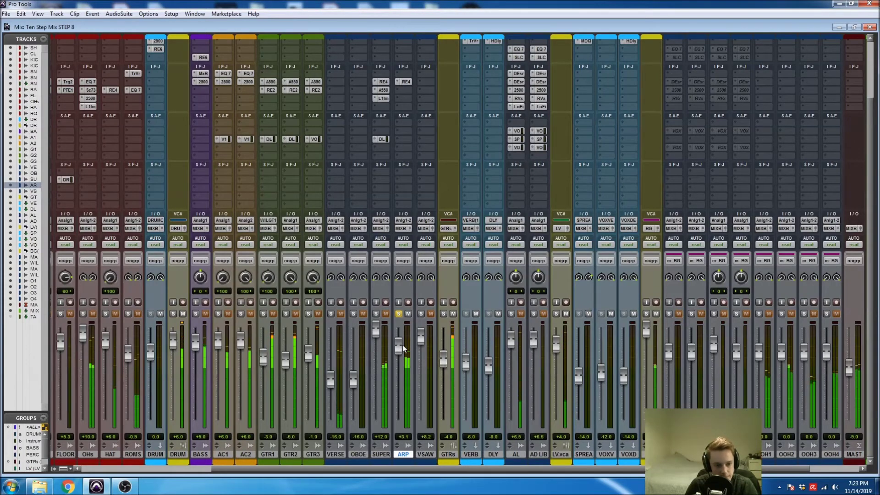
{"action": "key", "text": "ctrl+equal"}
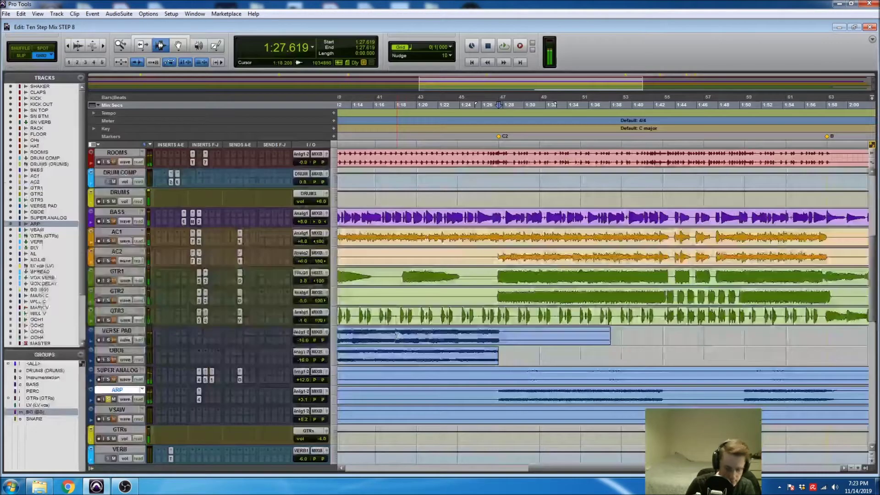
{"action": "left_click", "coordinate": [643, 415]}
{"action": "key", "text": "space"}
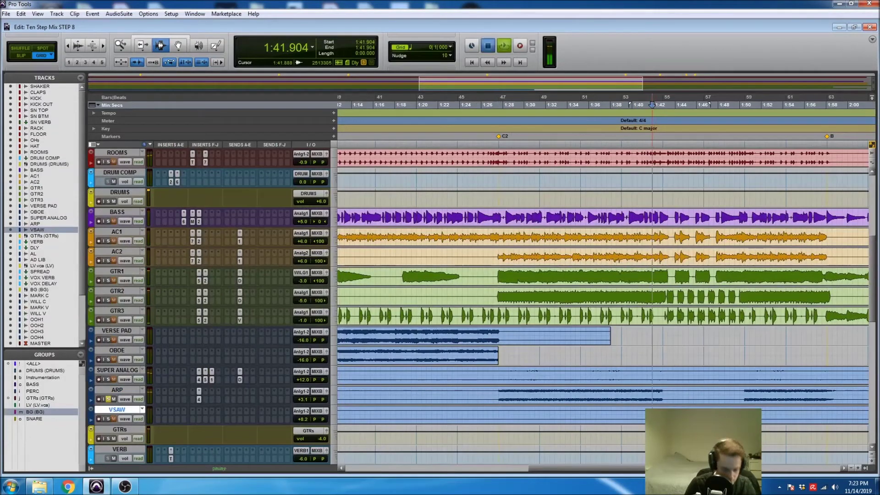
{"action": "key", "text": "ctrl+equal"}
{"action": "left_click", "coordinate": [420, 313]}
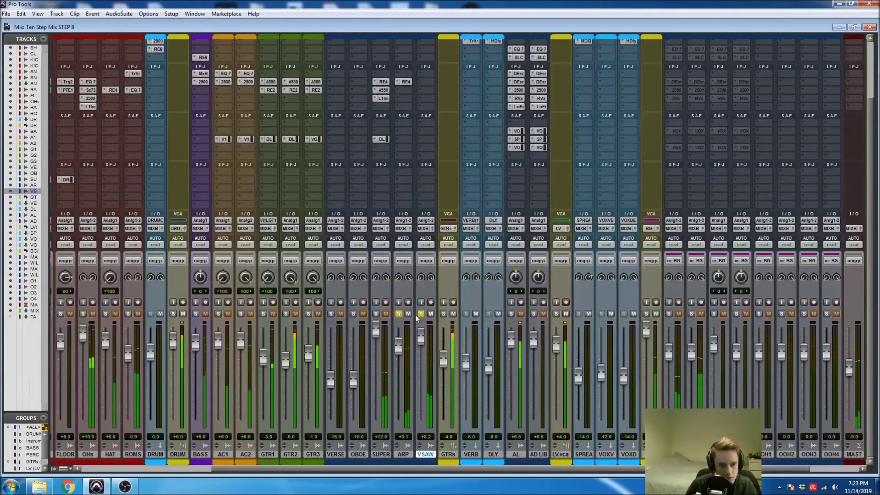
Copy GTR3's API-550 and REQ 2 equalizers onto the VSAW track and check the copied REQ 2's settings.
{"action": "scroll", "coordinate": [420, 293], "scroll_direction": "up", "scroll_amount": 3}
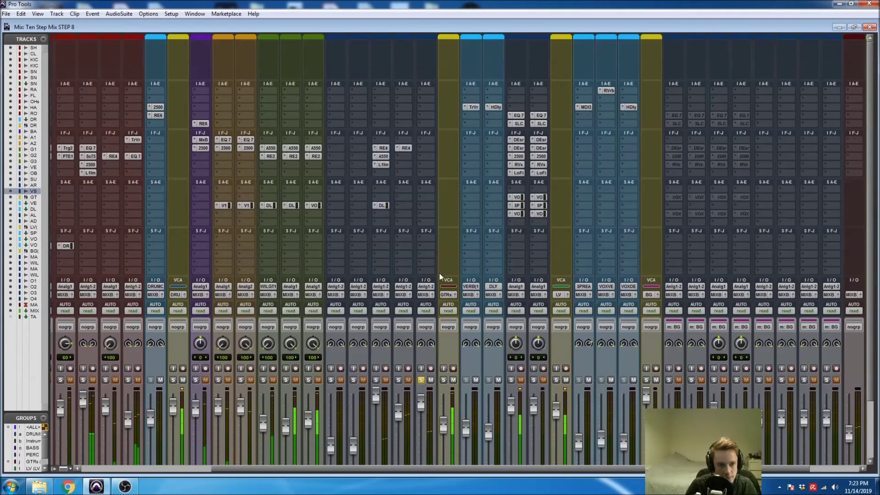
{"action": "left_click_drag", "start_coordinate": [408, 149], "coordinate": [426, 148]}
{"action": "left_click_drag", "start_coordinate": [315, 149], "coordinate": [410, 150]}
{"action": "left_click_drag", "start_coordinate": [314, 156], "coordinate": [426, 158]}
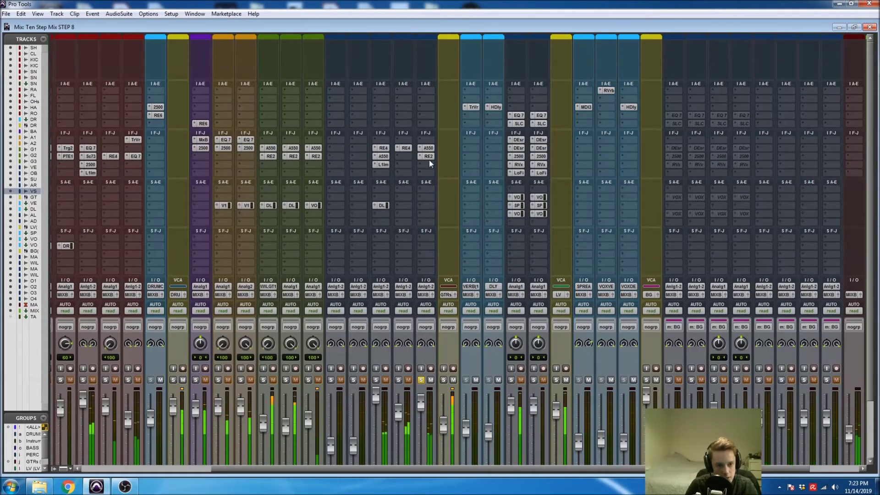
{"action": "left_click", "coordinate": [428, 157]}
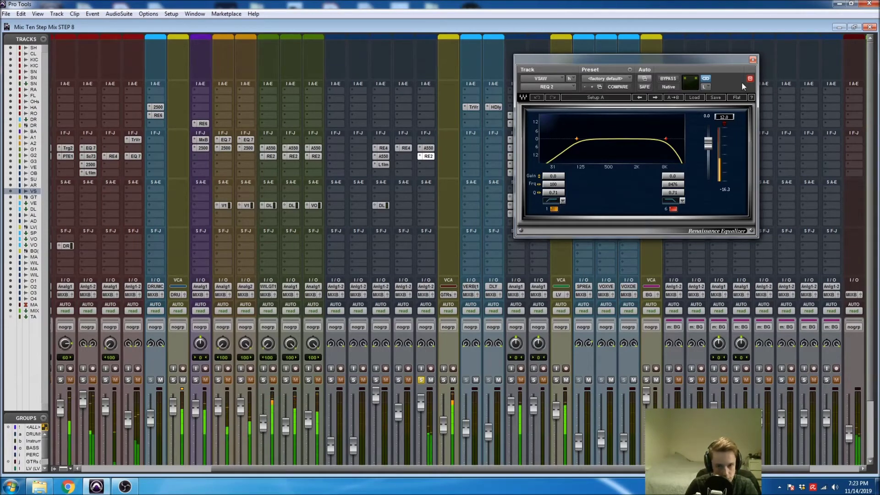
{"action": "left_click", "coordinate": [752, 60]}
Insert a stereo multichannel Lo-Fi plug-in on the VSAW track and set its distortion to 11.0.
{"action": "left_click", "coordinate": [428, 164]}
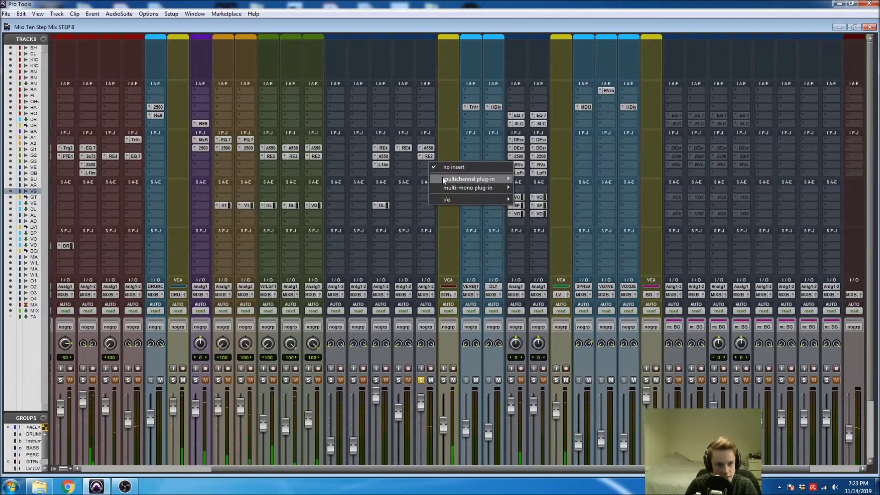
{"action": "mouse_move", "coordinate": [442, 178]}
{"action": "mouse_move", "coordinate": [537, 231]}
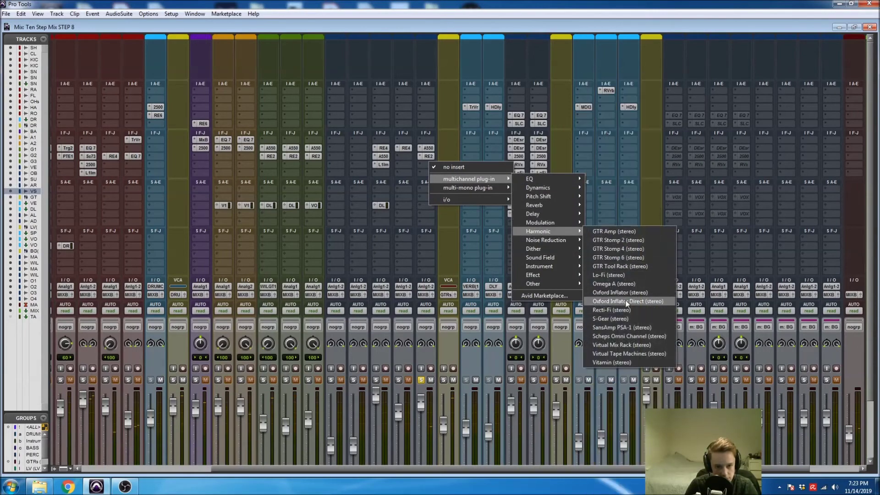
{"action": "left_click", "coordinate": [609, 275]}
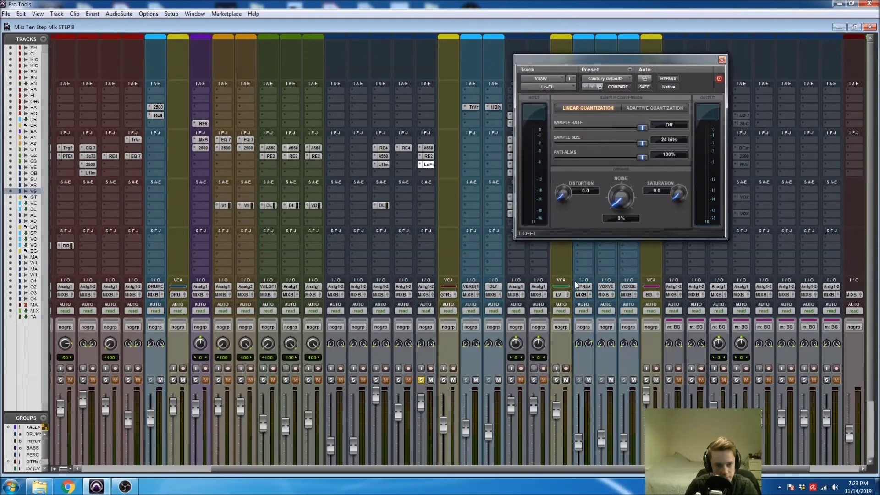
{"action": "left_click_drag", "start_coordinate": [557, 200], "coordinate": [573, 98]}
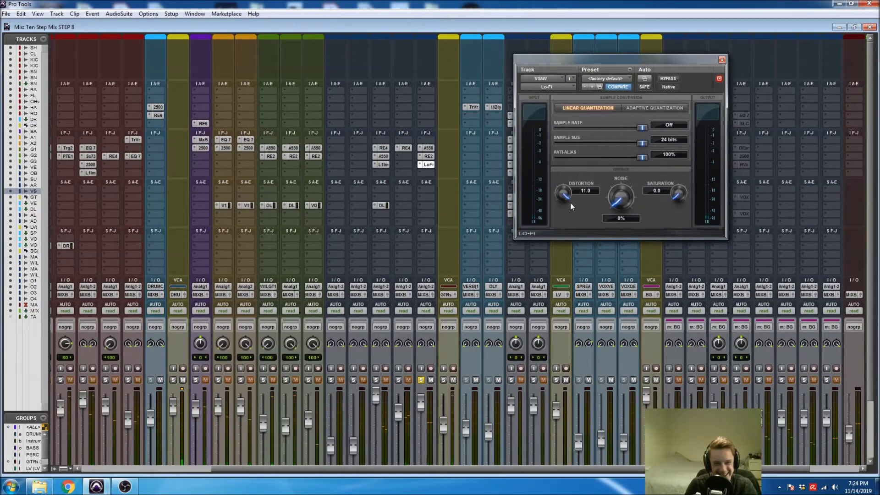
Reduce the distortion on VSAW's Lo-Fi plug-in to 5.0 while the session plays.
{"action": "scroll", "coordinate": [564, 198], "scroll_direction": "down", "scroll_amount": 1}
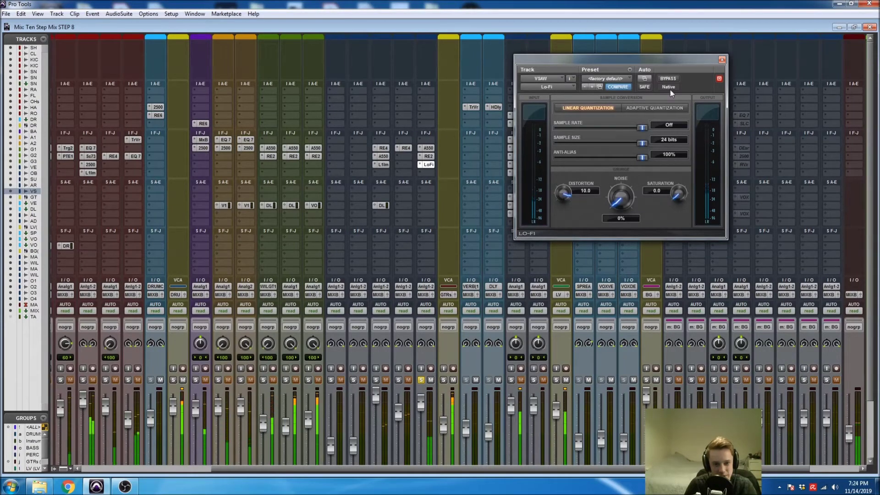
{"action": "left_click", "coordinate": [721, 60]}
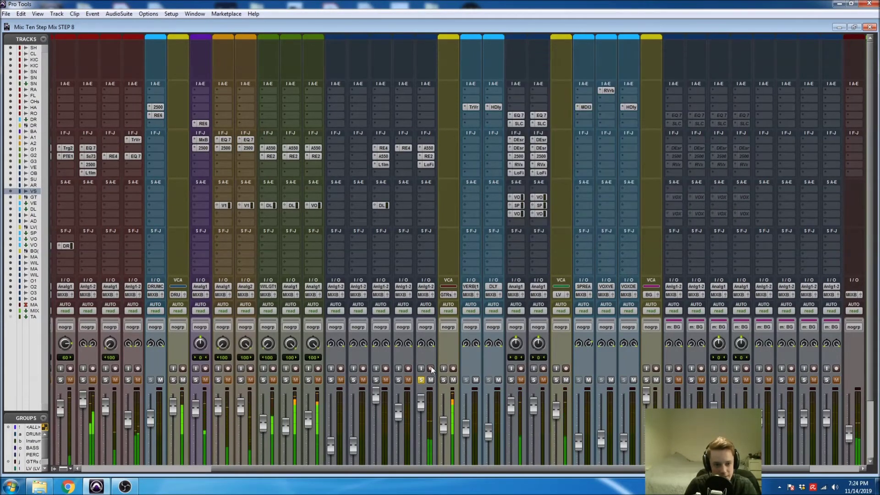
{"action": "scroll", "coordinate": [427, 356], "scroll_direction": "down", "scroll_amount": 3}
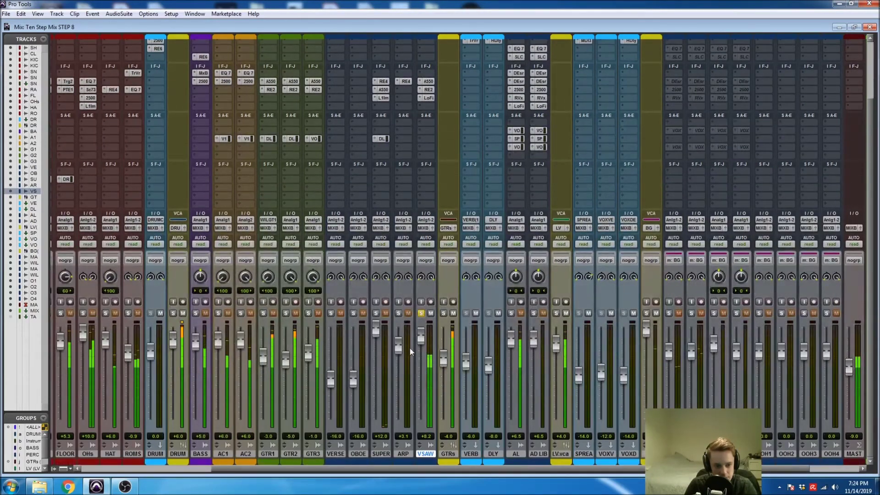
{"action": "left_click", "coordinate": [427, 98]}
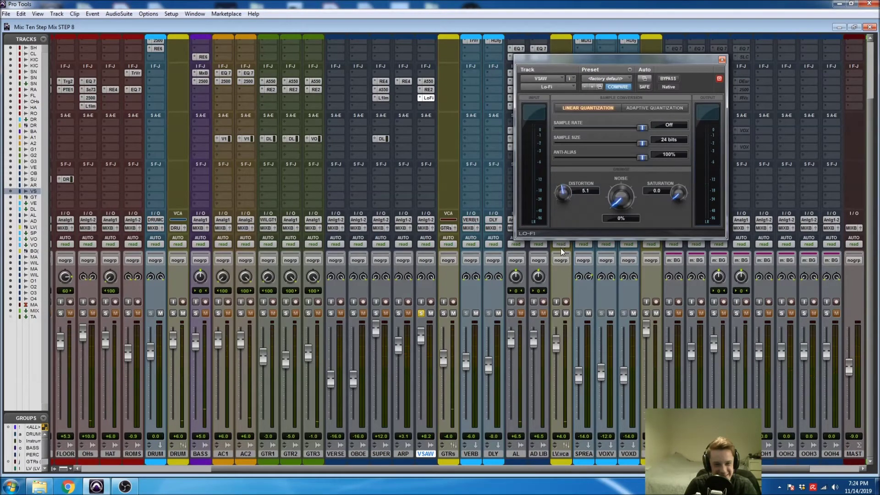
{"action": "key", "text": "space"}
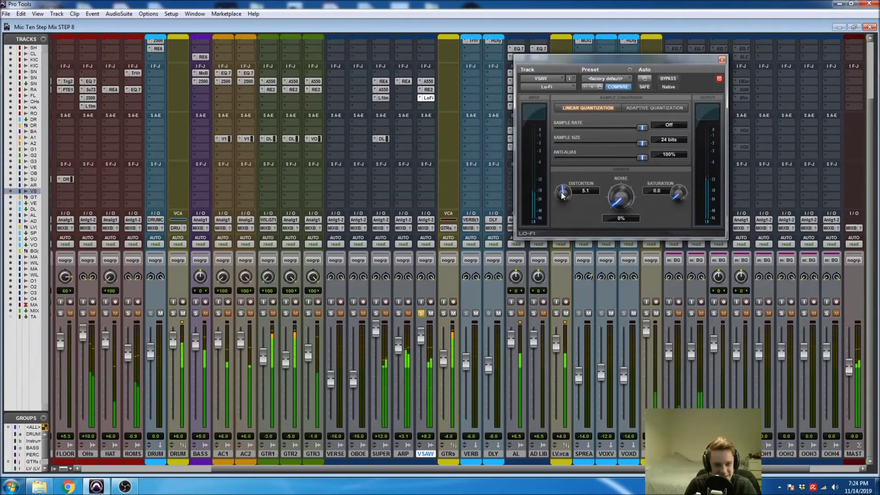
{"action": "left_click_drag", "start_coordinate": [563, 196], "coordinate": [563, 199]}
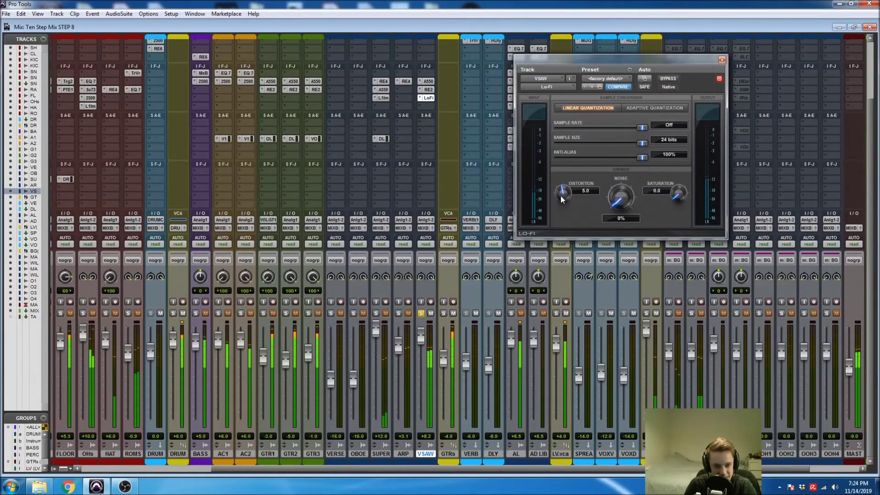
Compare VSAW with Lo-Fi bypassed and active, and lower the track's fader to +2.3 dB.
{"action": "left_click", "coordinate": [663, 81]}
{"action": "left_click", "coordinate": [663, 80]}
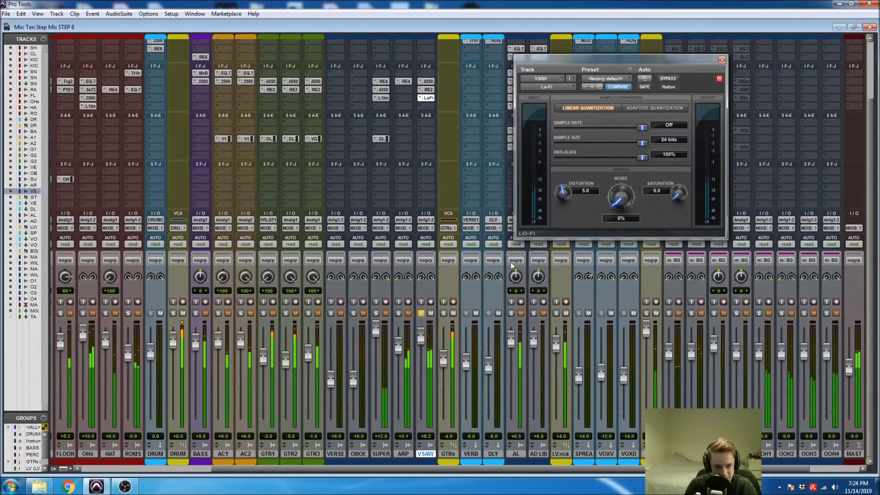
{"action": "left_click_drag", "start_coordinate": [420, 337], "coordinate": [424, 348]}
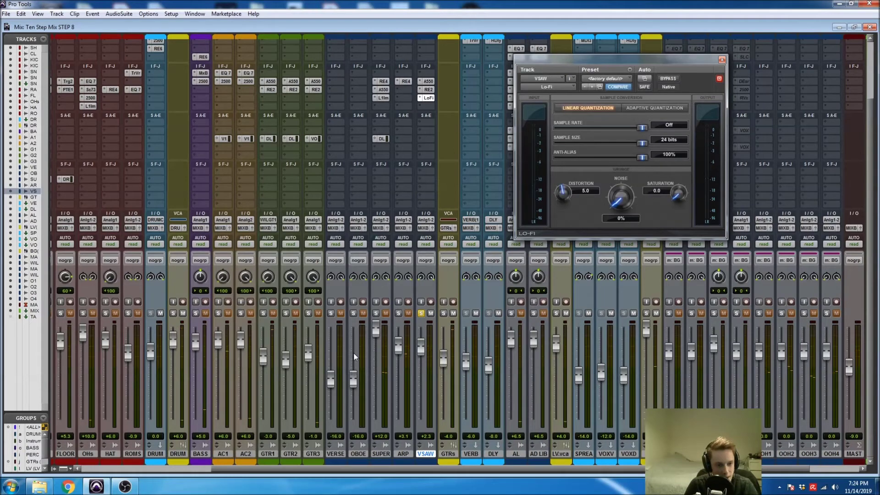
Solo the VERSE PAD track and play the session from the V1 marker at about 0:11.4.
{"action": "key", "text": "ctrl+equal"}
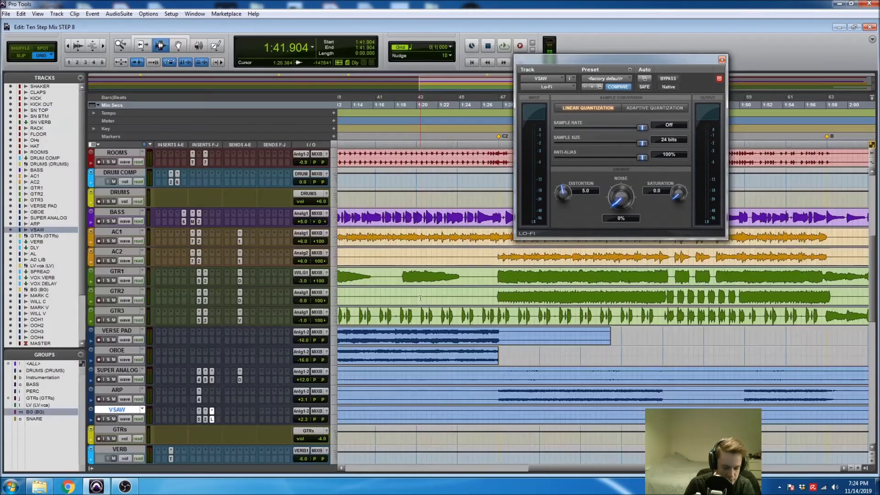
{"action": "scroll", "coordinate": [415, 367], "scroll_direction": "left", "scroll_amount": 5}
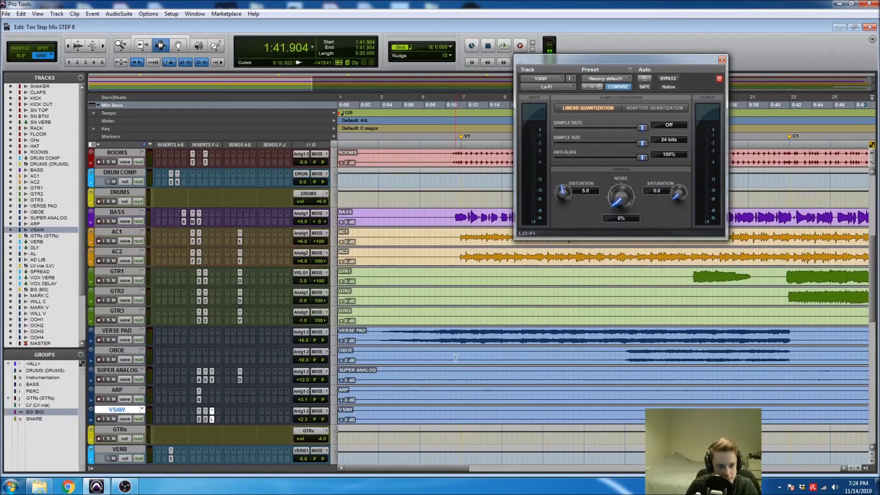
{"action": "left_click", "coordinate": [380, 337]}
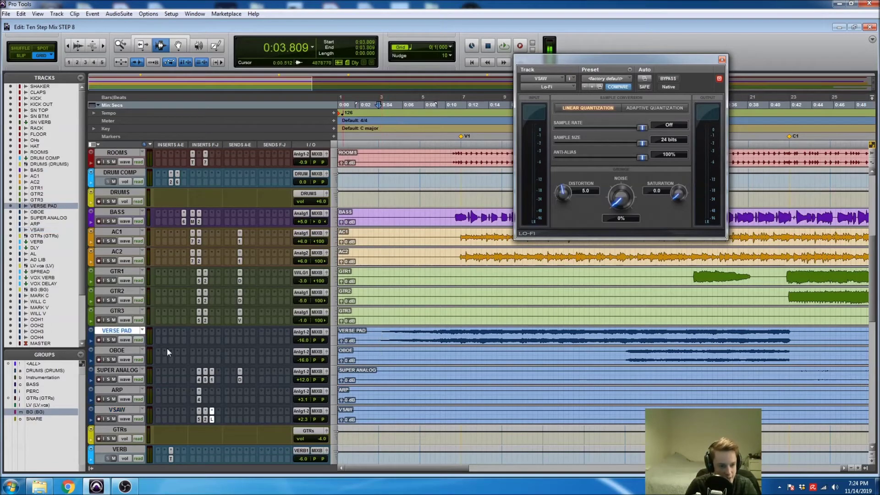
{"action": "left_click", "coordinate": [108, 340]}
{"action": "key", "text": "space"}
{"action": "left_click", "coordinate": [460, 335]}
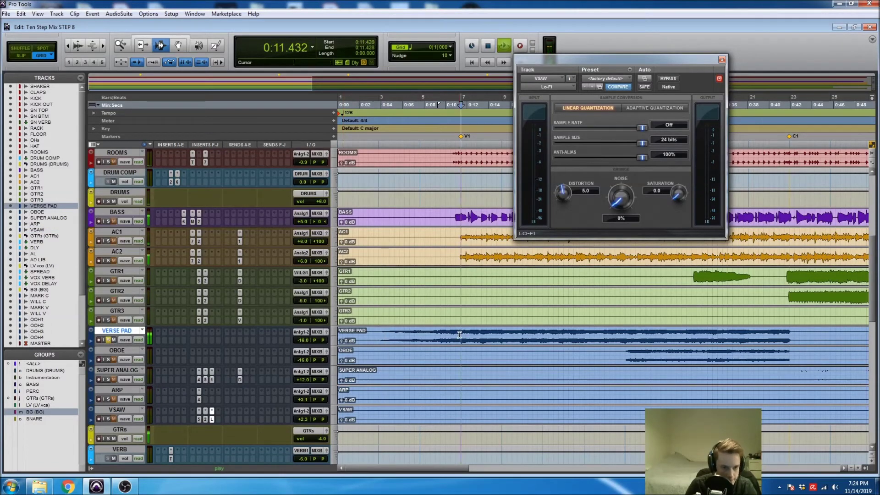
Copy SUPER ANALOG's REQ 4 onto the VERSE PAD track and set its band 1 high-pass frequency to 200 Hz.
{"action": "key", "text": "ctrl+equal"}
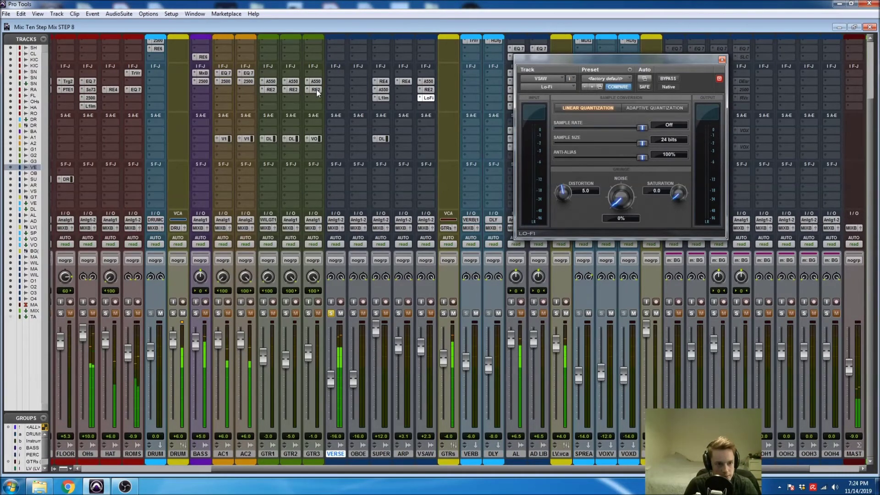
{"action": "left_click_drag", "start_coordinate": [381, 82], "coordinate": [338, 83]}
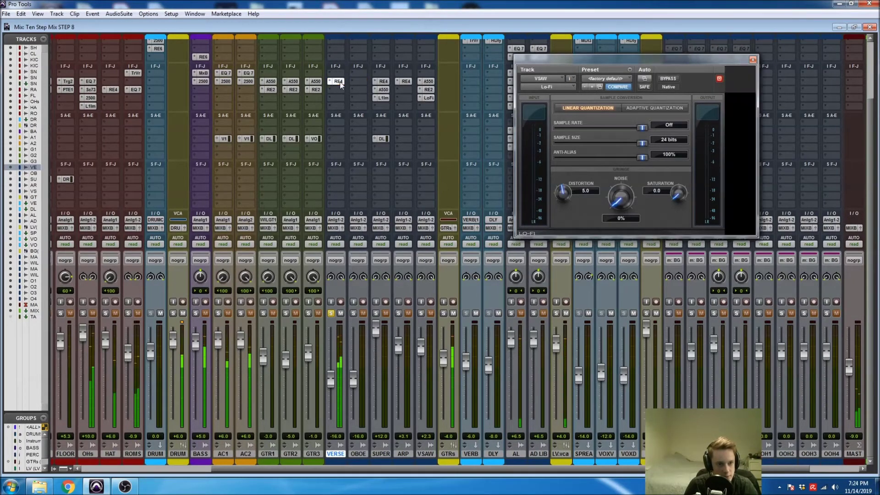
{"action": "left_click", "coordinate": [553, 183]}
{"action": "type", "text": "2"}
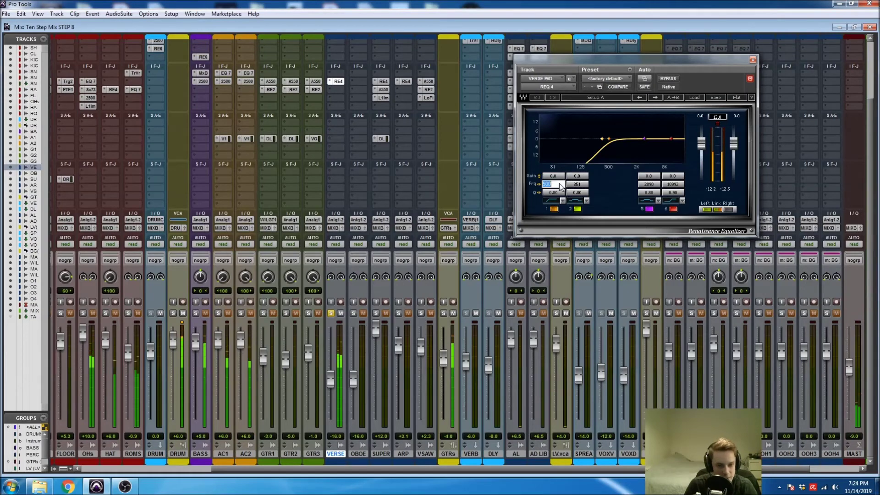
{"action": "type", "text": "00"}
{"action": "key", "text": "Return"}
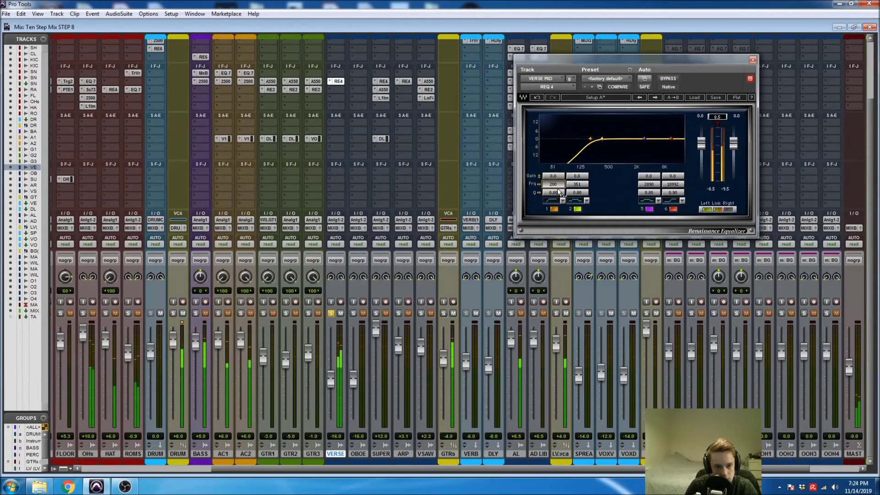
Compare VERSE PAD with its REQ 4 bypassed and active, and raise the track's fader to -1.7 dB.
{"action": "left_click", "coordinate": [664, 77]}
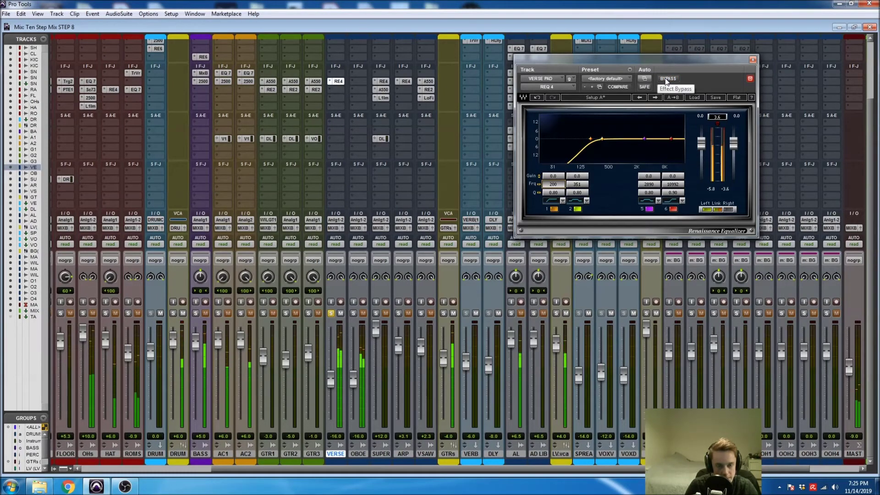
{"action": "left_click", "coordinate": [665, 80]}
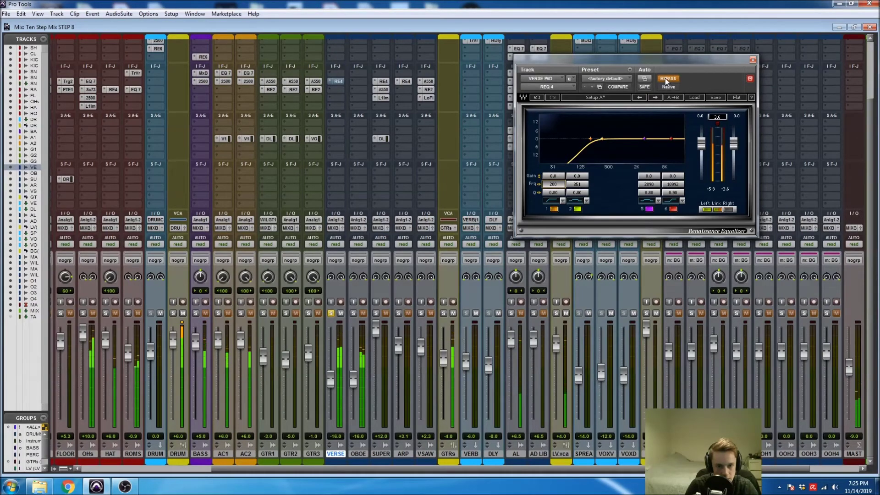
{"action": "left_click", "coordinate": [665, 79]}
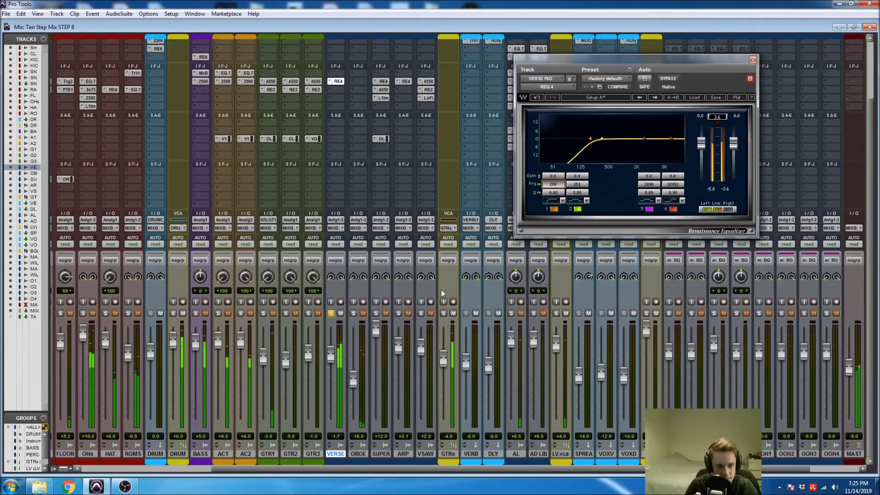
{"action": "left_click", "coordinate": [668, 79]}
{"action": "left_click", "coordinate": [668, 79]}
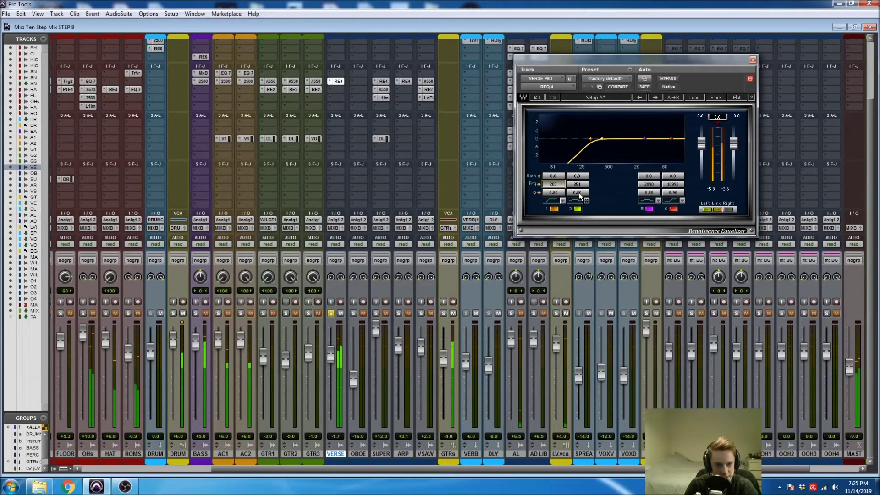
Make the highest band of VERSE PAD's REQ 4 a low-pass at 6000 Hz.
{"action": "left_click", "coordinate": [672, 209]}
{"action": "left_click", "coordinate": [671, 184]}
{"action": "type", "text": "600"}
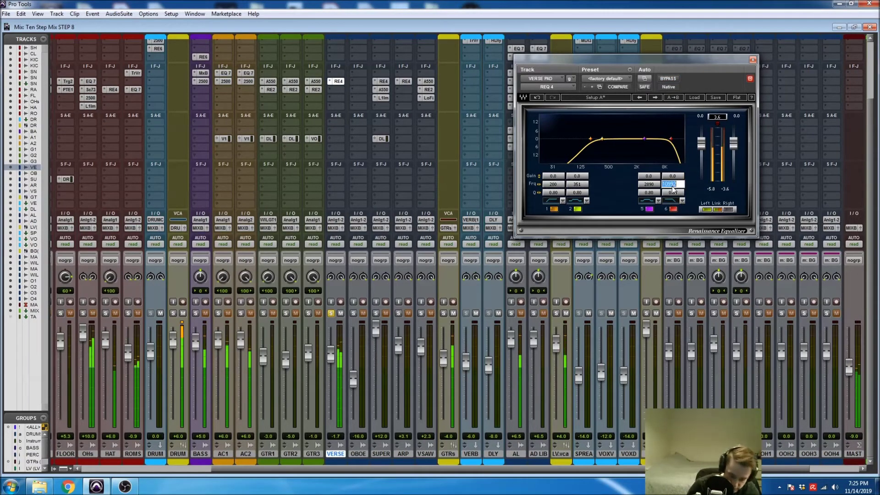
{"action": "type", "text": "0"}
{"action": "key", "text": "Return"}
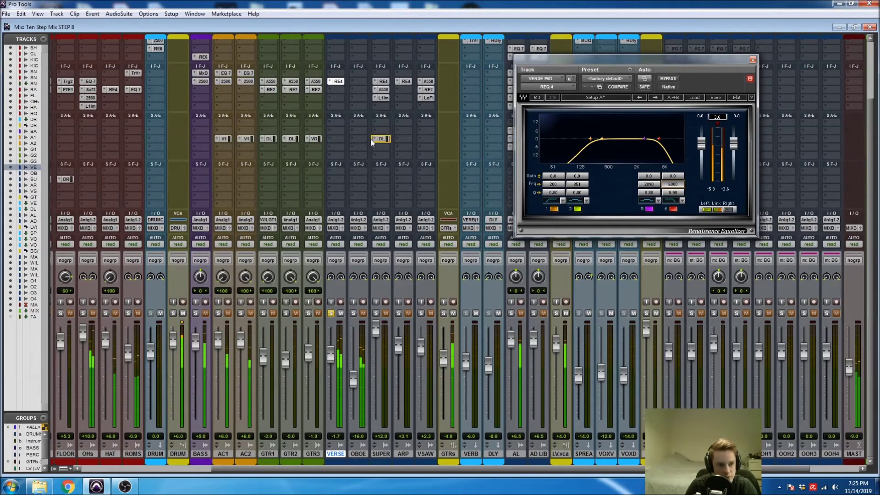
Copy SUPER ANALOG's DLY send onto the VERSE PAD track and set the send level to -6.0 dB.
{"action": "left_click", "coordinate": [340, 141]}
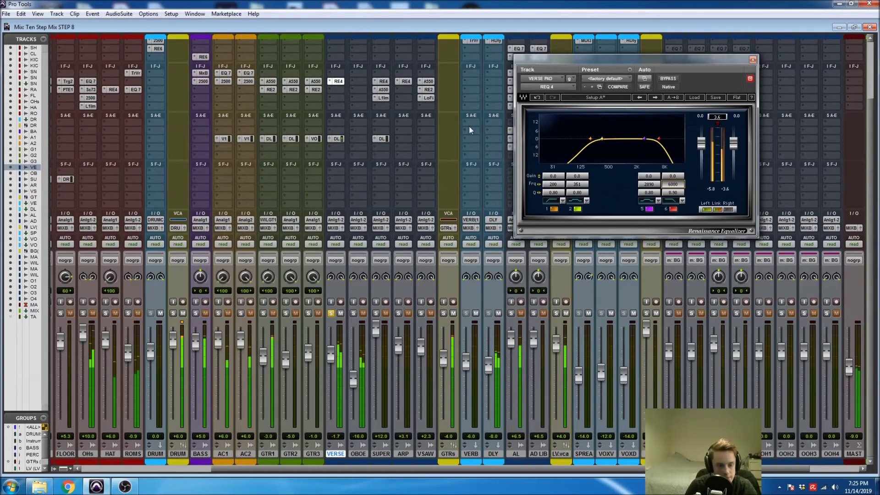
{"action": "left_click", "coordinate": [343, 139]}
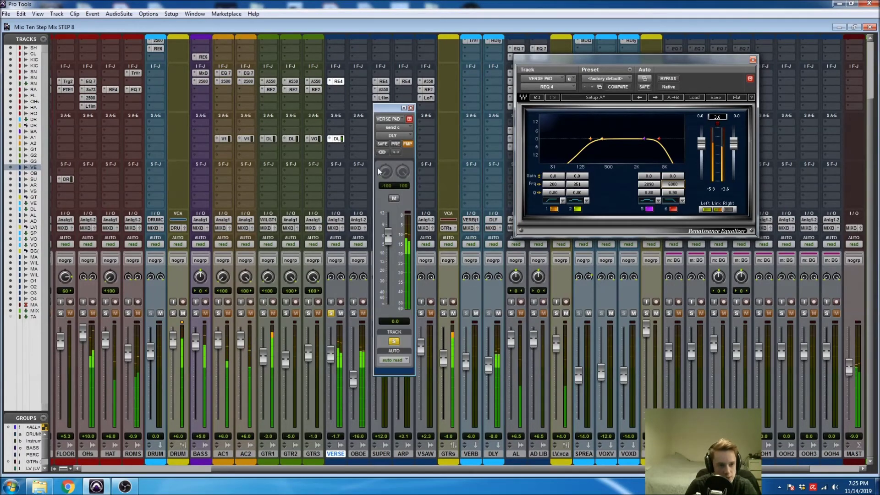
{"action": "left_click", "coordinate": [410, 108]}
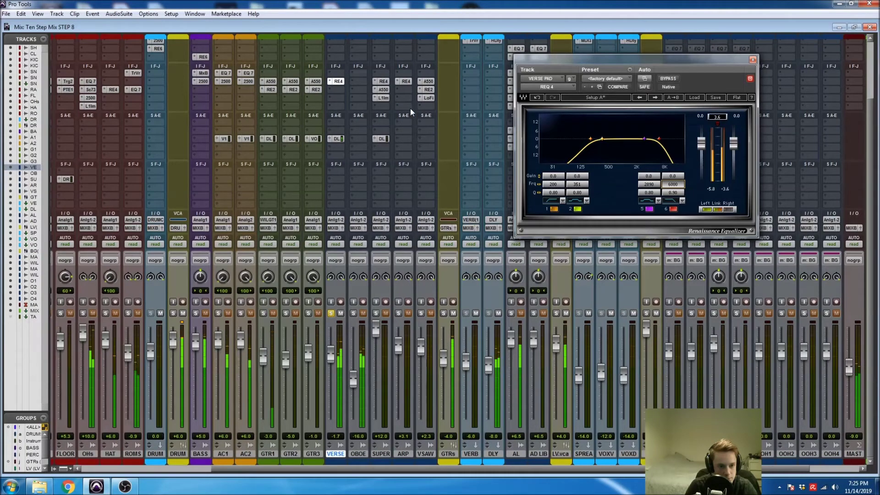
{"action": "left_click", "coordinate": [335, 139]}
{"action": "left_click_drag", "start_coordinate": [389, 255], "coordinate": [389, 262]}
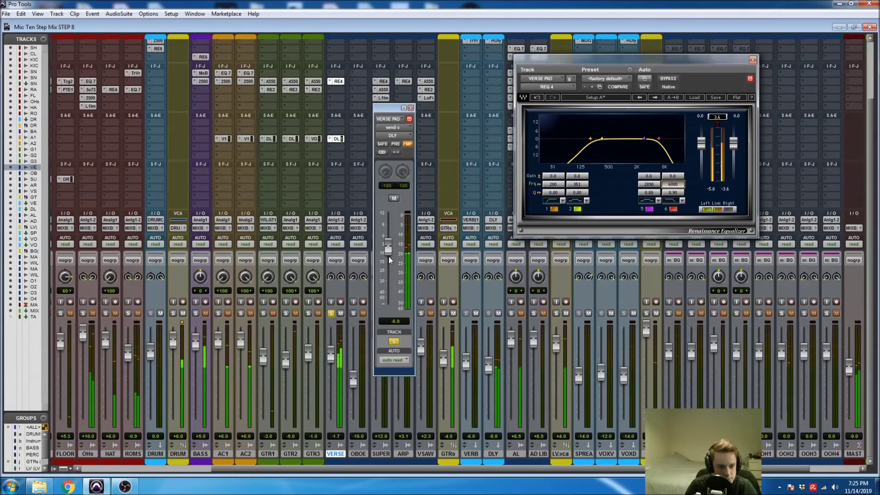
{"action": "left_click", "coordinate": [410, 108]}
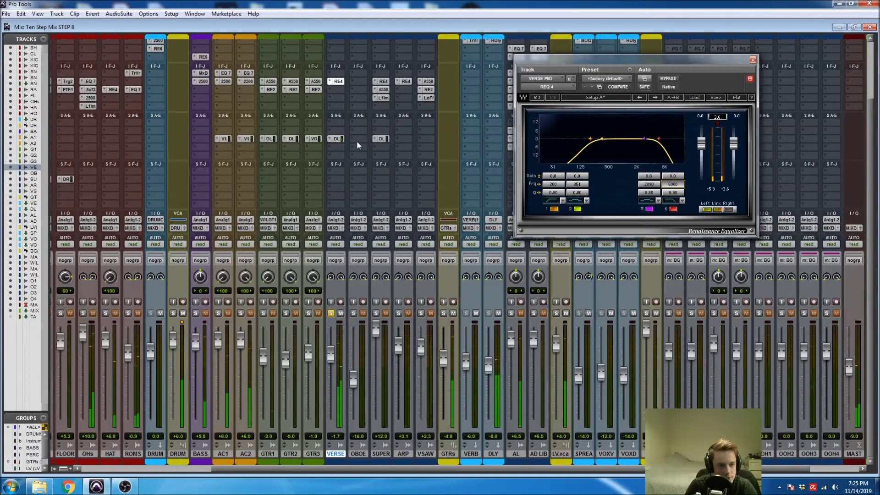
Play from the start of the OBOE part with only OBOE soloed, and raise its fader to -4.1 dB.
{"action": "key", "text": "ctrl+equal"}
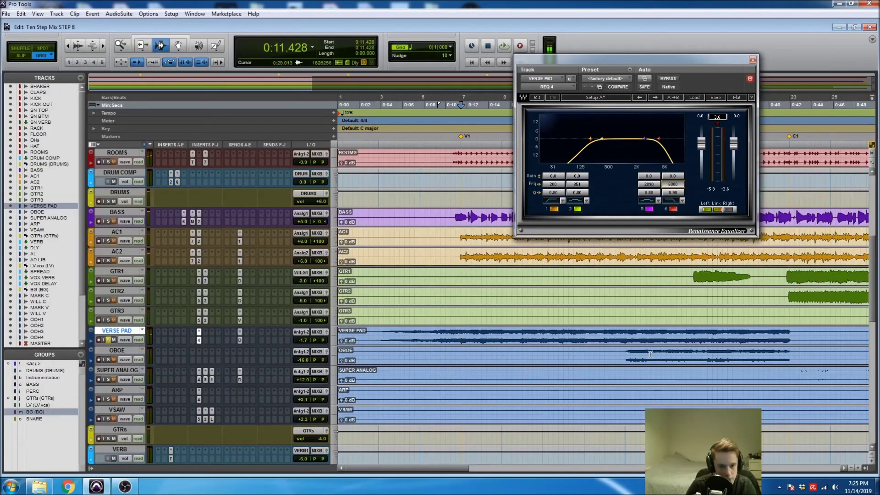
{"action": "left_click", "coordinate": [625, 358]}
{"action": "key", "text": "ctrl+equal"}
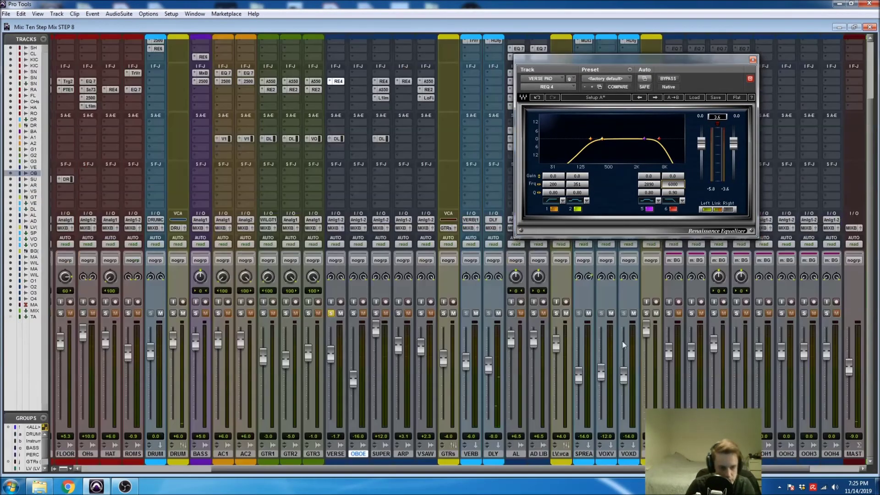
{"action": "key", "text": "space"}
{"action": "left_click", "coordinate": [331, 313]}
{"action": "left_click", "coordinate": [353, 313]}
{"action": "left_click_drag", "start_coordinate": [353, 378], "coordinate": [353, 363]}
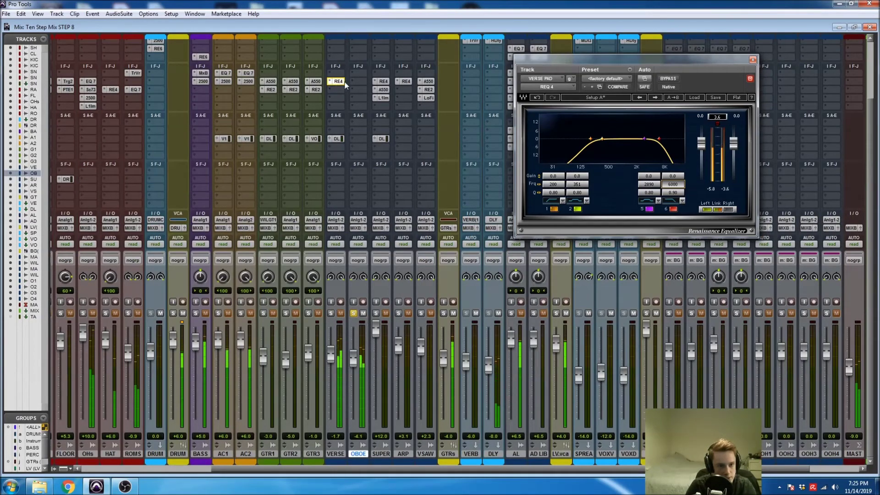
Copy VERSE PAD's REQ 4 and DLY send and GTR3's API-550 equalizer onto the OBOE track.
{"action": "left_click_drag", "start_coordinate": [358, 84], "coordinate": [358, 84]}
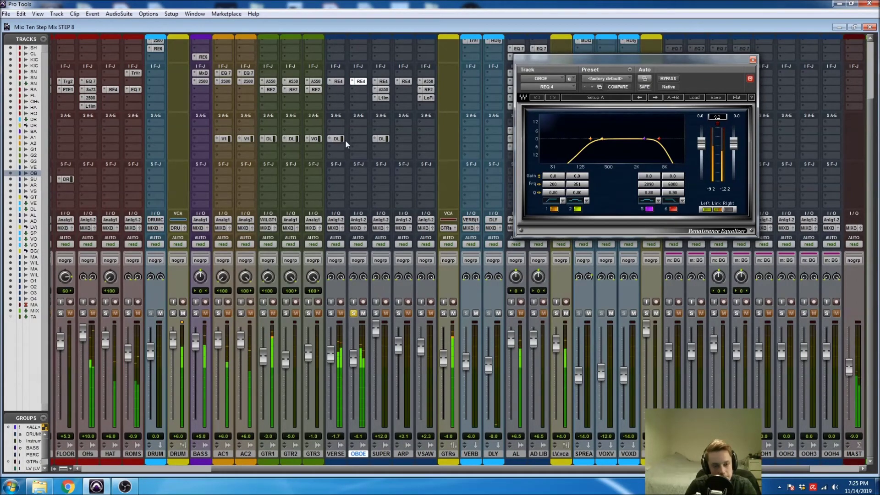
{"action": "left_click_drag", "start_coordinate": [346, 140], "coordinate": [361, 137]}
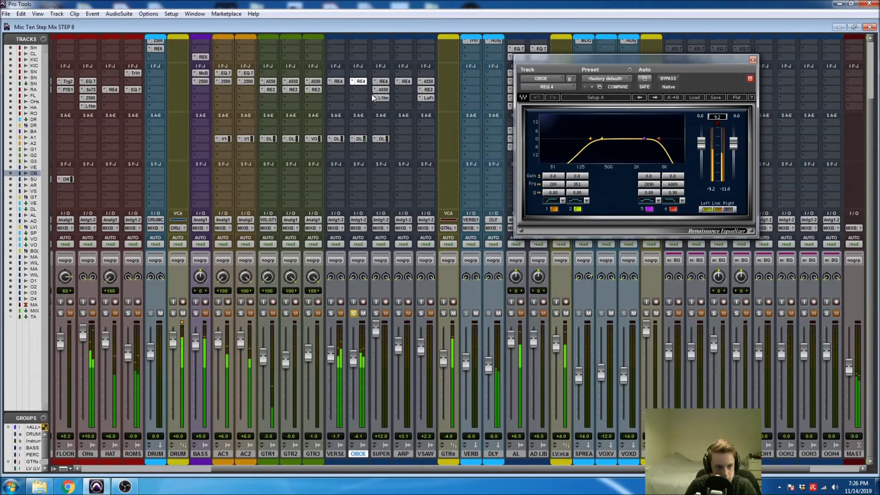
{"action": "left_click_drag", "start_coordinate": [315, 83], "coordinate": [360, 93]}
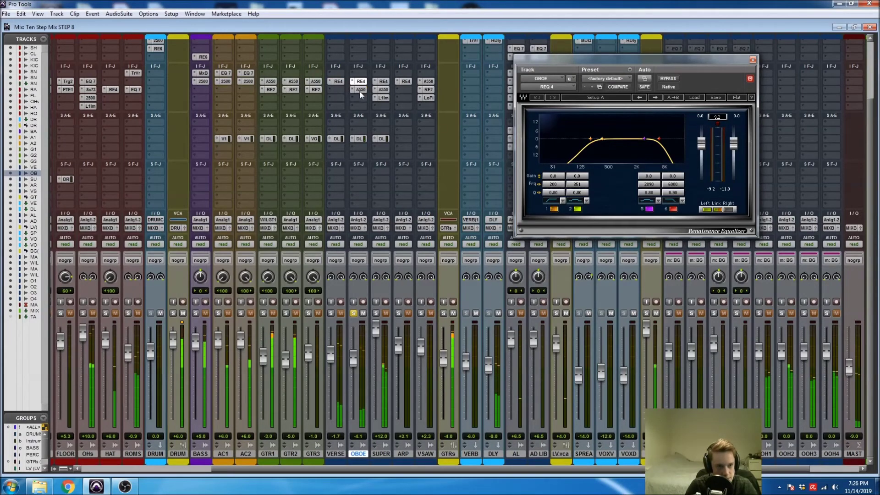
{"action": "left_click", "coordinate": [359, 99]}
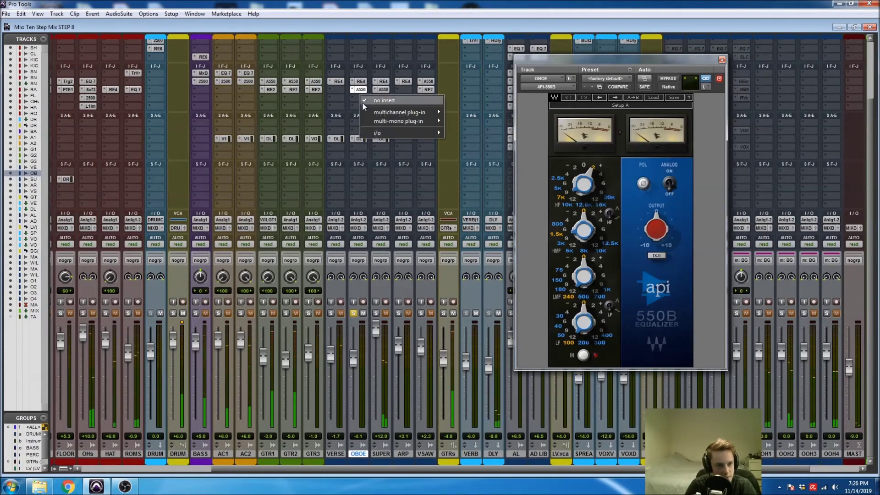
{"action": "mouse_move", "coordinate": [371, 112]}
{"action": "left_click", "coordinate": [365, 58]}
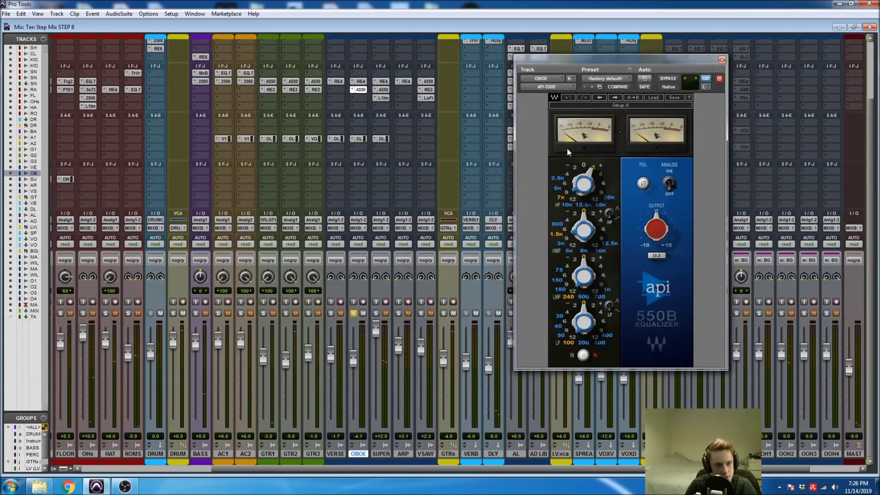
Adjust the high-frequency gain and lower the output on OBOE's API-550B, close the plug-in and stop playback.
{"action": "mouse_move", "coordinate": [585, 182]}
{"action": "left_mouse_down"}
{"action": "mouse_move", "coordinate": [591, 173]}
{"action": "mouse_move", "coordinate": [590, 188]}
{"action": "mouse_move", "coordinate": [590, 174]}
{"action": "left_mouse_up"}
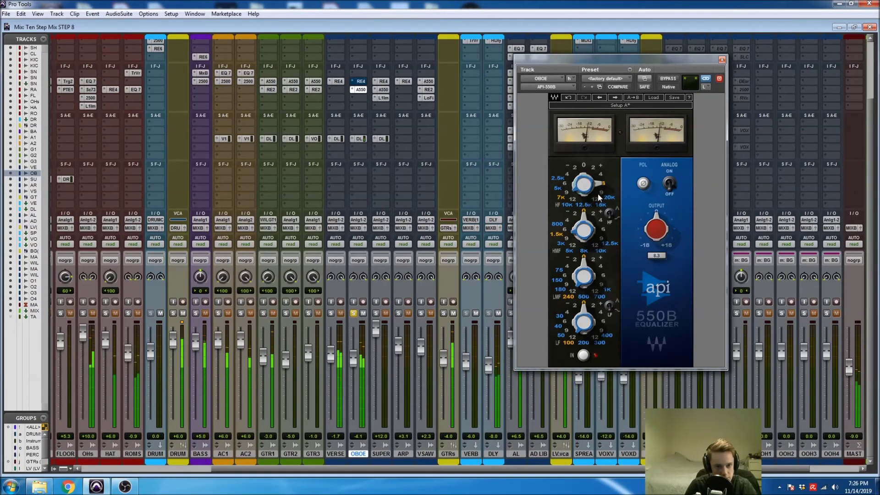
{"action": "left_click", "coordinate": [599, 195]}
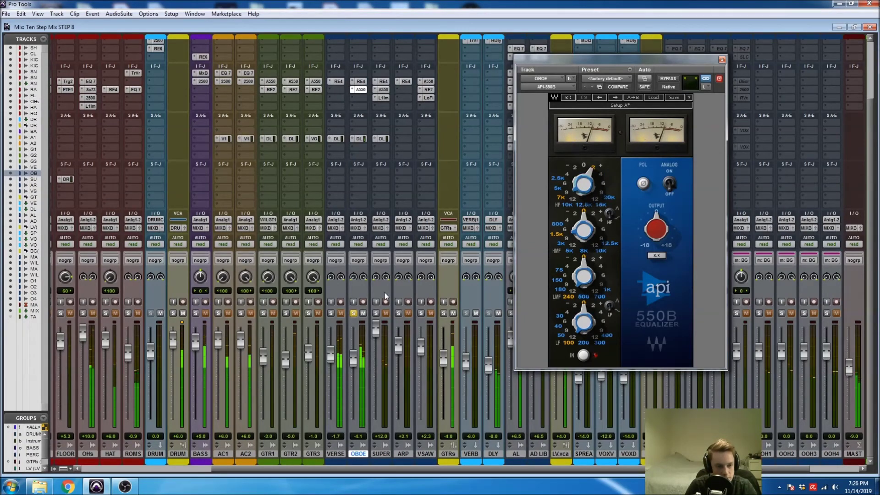
{"action": "left_click", "coordinate": [722, 60]}
{"action": "key", "text": "space"}
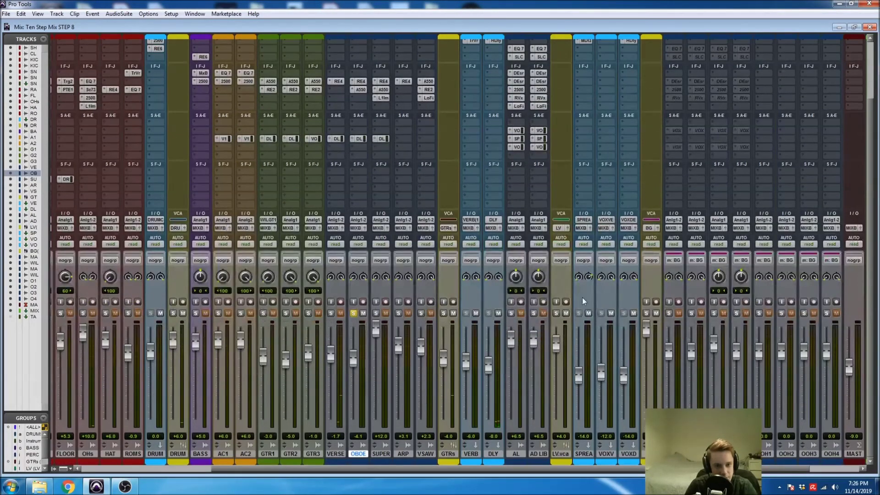
Unsolo OBOE and play the full mix from the start of the first verse (V1), with the mixer showing.
{"action": "scroll", "coordinate": [584, 302], "scroll_direction": "up", "scroll_amount": 3}
{"action": "scroll", "coordinate": [579, 303], "scroll_direction": "left", "scroll_amount": 5}
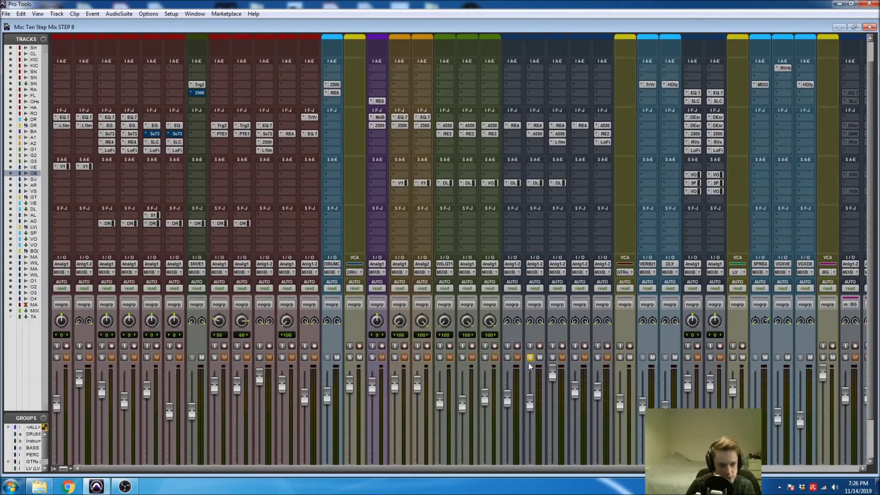
{"action": "key", "text": "ctrl+equal"}
{"action": "left_click", "coordinate": [462, 231]}
{"action": "key", "text": "space"}
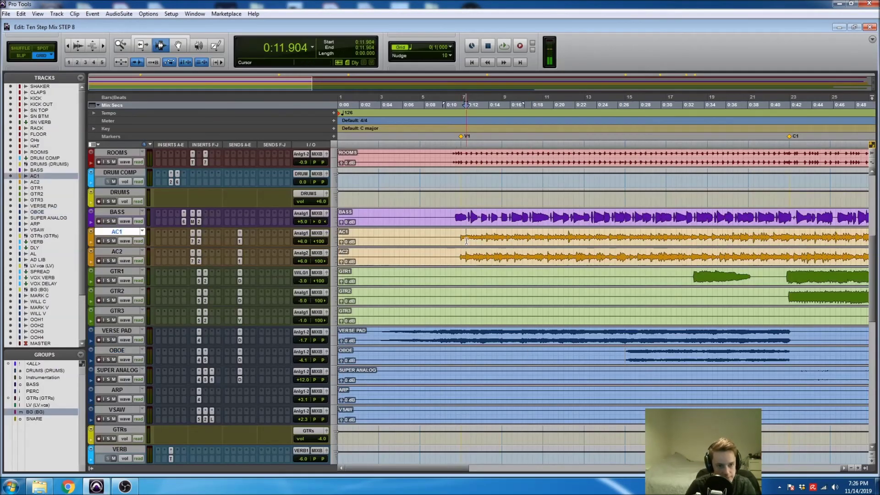
{"action": "key", "text": "ctrl+equal"}
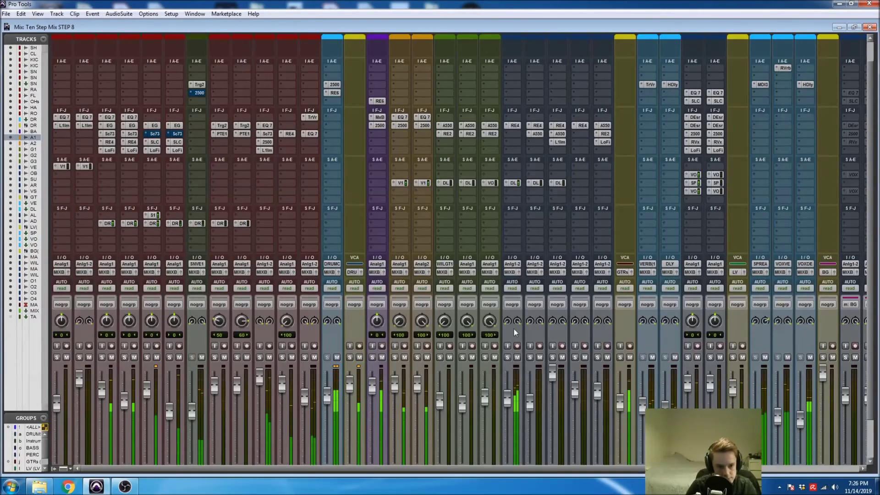
{"action": "scroll", "coordinate": [513, 328], "scroll_direction": "down", "scroll_amount": 2}
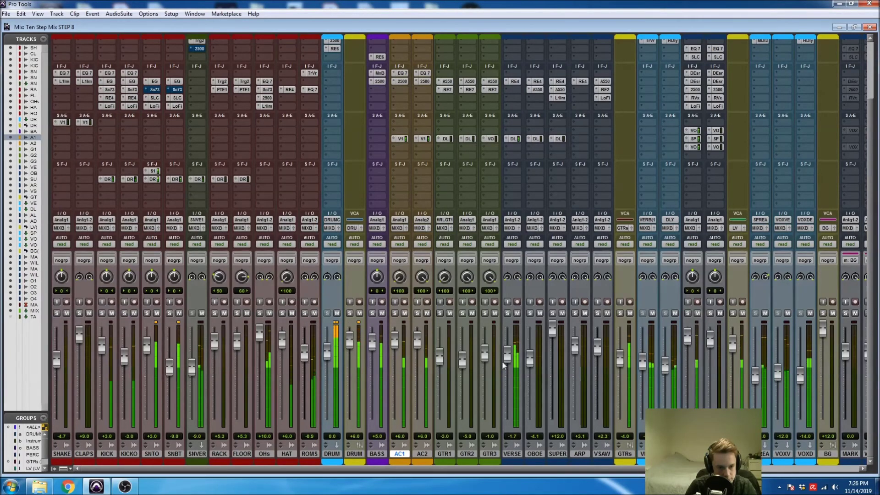
Raise the VERSE PAD fader to about 0 dB, OBOE to about -3 dB and GTR1 to -1.5 dB, and lower BASS to +4.0 dB.
{"action": "left_click_drag", "start_coordinate": [506, 350], "coordinate": [511, 334]}
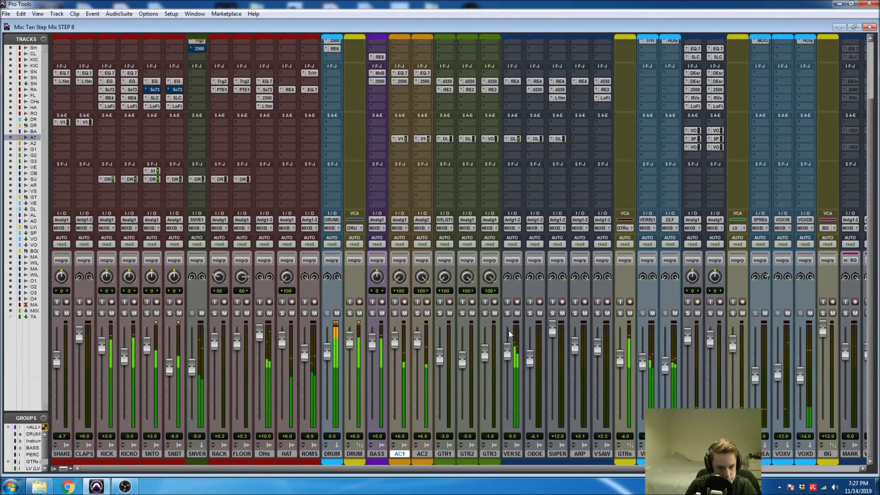
{"action": "left_click_drag", "start_coordinate": [530, 352], "coordinate": [528, 334]}
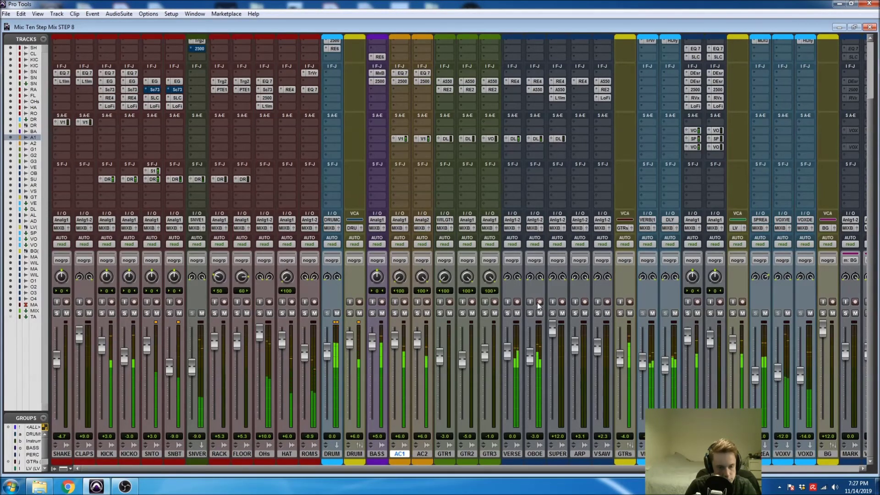
{"action": "mouse_move", "coordinate": [441, 358]}
{"action": "left_mouse_down"}
{"action": "mouse_move", "coordinate": [442, 328]}
{"action": "mouse_move", "coordinate": [441, 367]}
{"action": "left_mouse_up"}
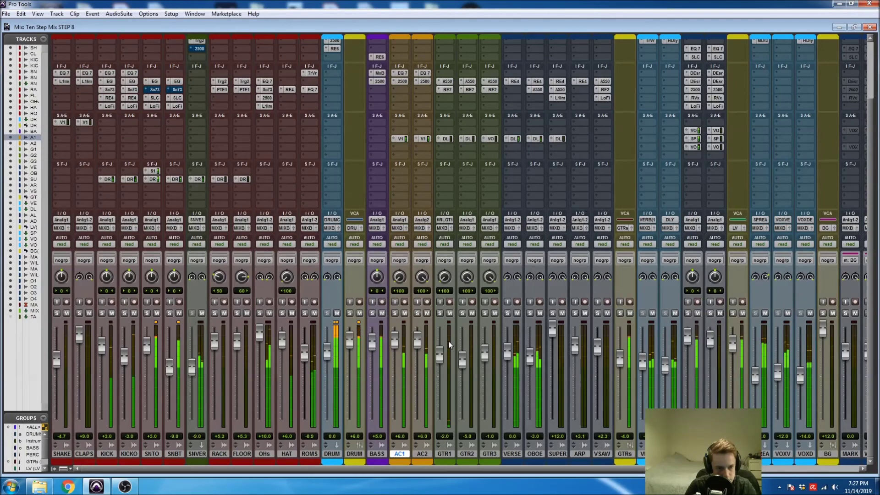
{"action": "left_click_drag", "start_coordinate": [372, 343], "coordinate": [373, 366]}
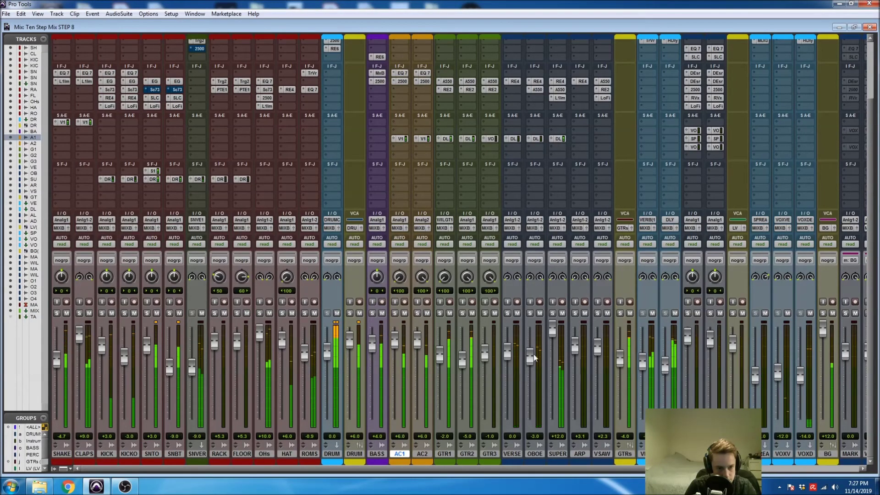
Lower SUPER ANALOG's fader to +3.0 dB, and set GTR3 to +0.5 dB and GTR1 to -2.0 dB.
{"action": "left_click_drag", "start_coordinate": [553, 334], "coordinate": [554, 385]}
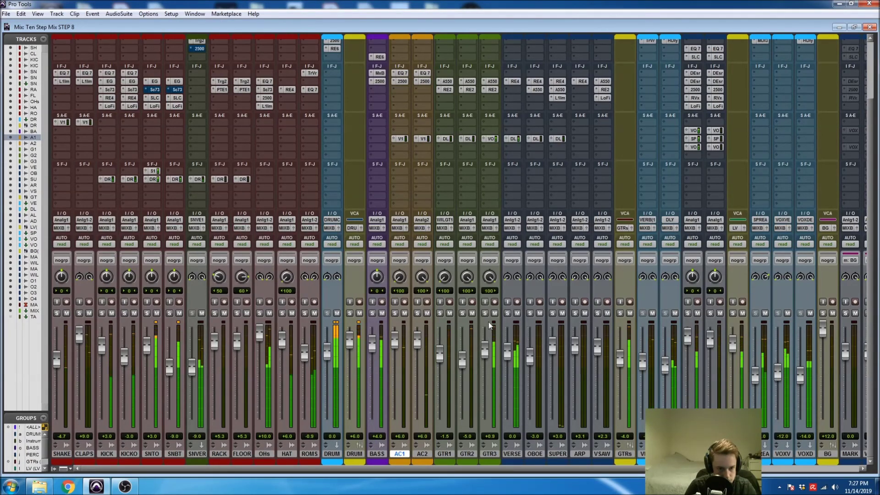
{"action": "left_click_drag", "start_coordinate": [484, 345], "coordinate": [484, 347]}
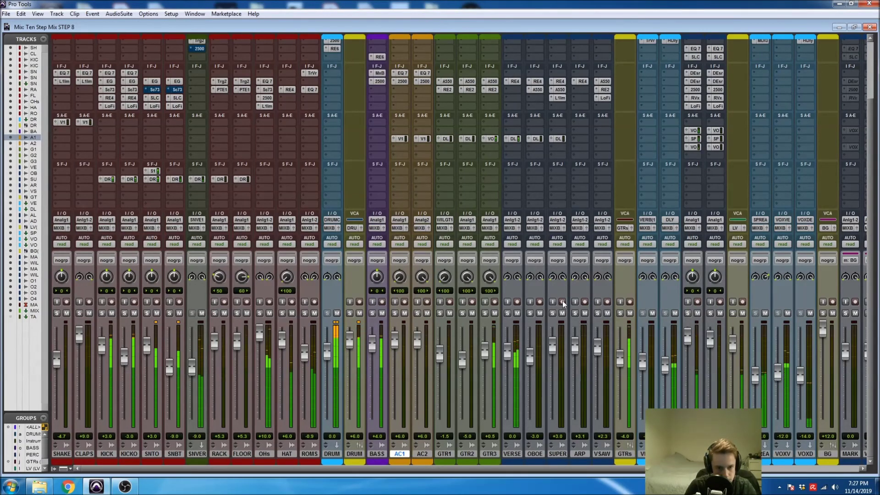
{"action": "scroll", "coordinate": [565, 293], "scroll_direction": "right", "scroll_amount": 2}
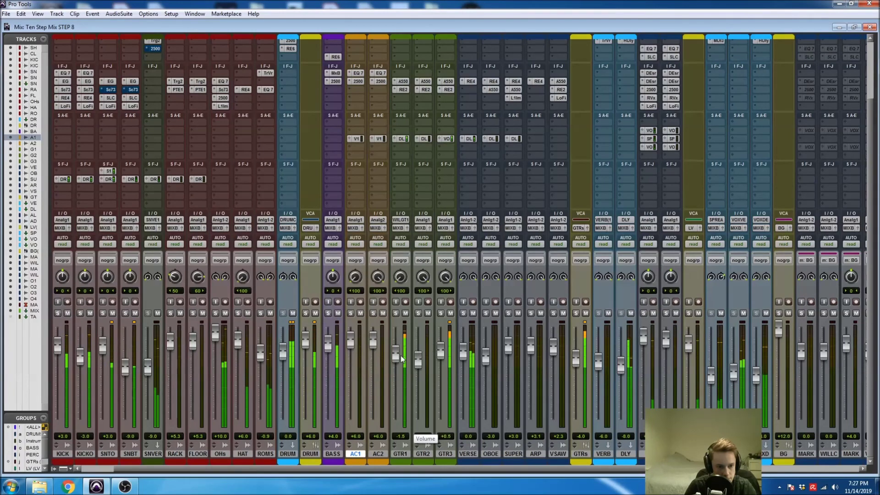
{"action": "left_click_drag", "start_coordinate": [397, 361], "coordinate": [397, 365]}
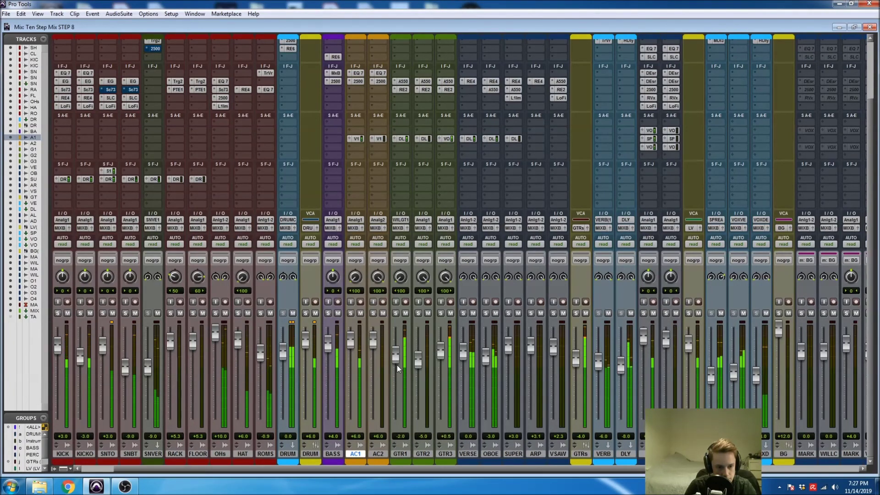
Lower the SN VERB fader to -11.0 dB and the CLAPS fader to +6.0 dB.
{"action": "scroll", "coordinate": [512, 293], "scroll_direction": "left", "scroll_amount": 2}
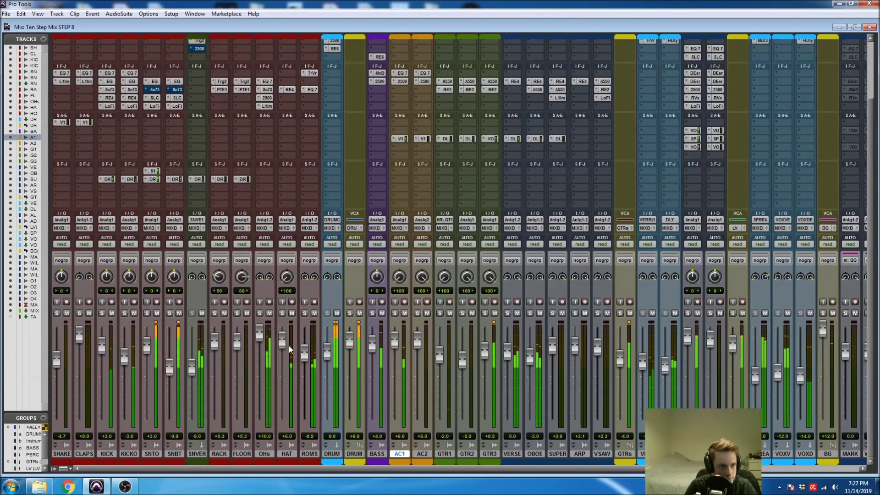
{"action": "left_click_drag", "start_coordinate": [192, 367], "coordinate": [188, 405]}
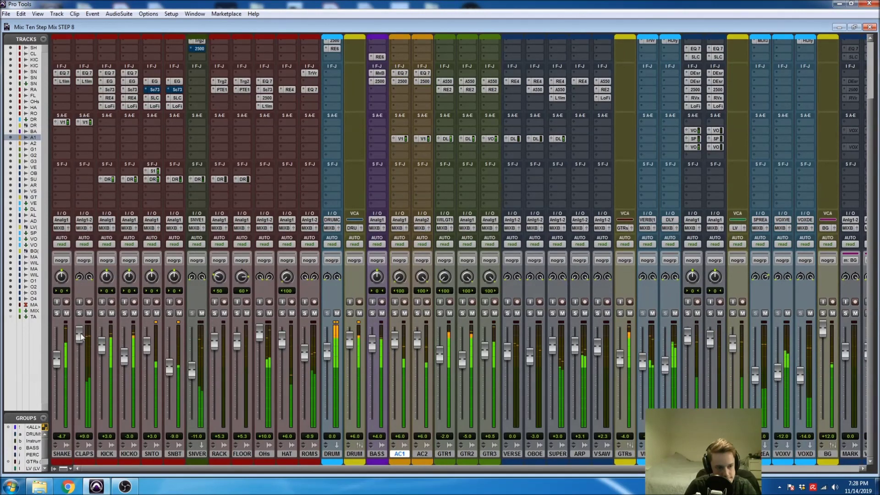
{"action": "left_click_drag", "start_coordinate": [79, 339], "coordinate": [83, 365]}
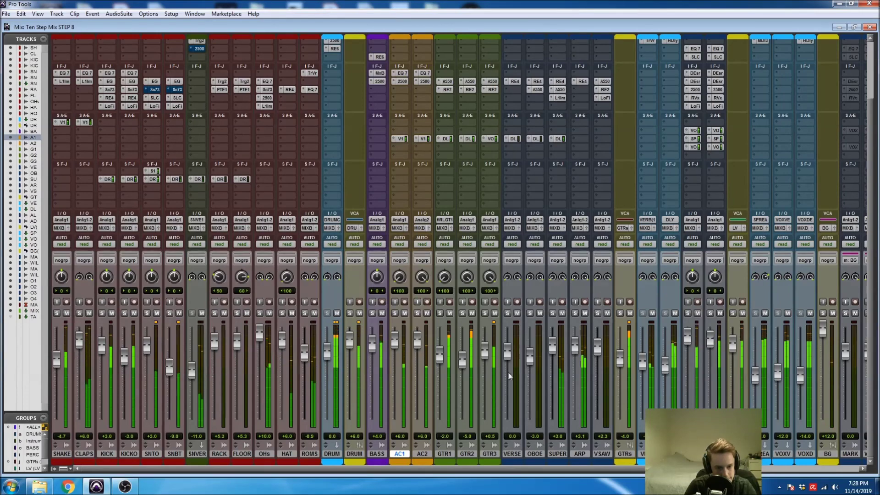
Raise the ARP fader and lower VSAW to about -1 dB while the chorus plays, and stop playback.
{"action": "left_click_drag", "start_coordinate": [574, 347], "coordinate": [575, 339]}
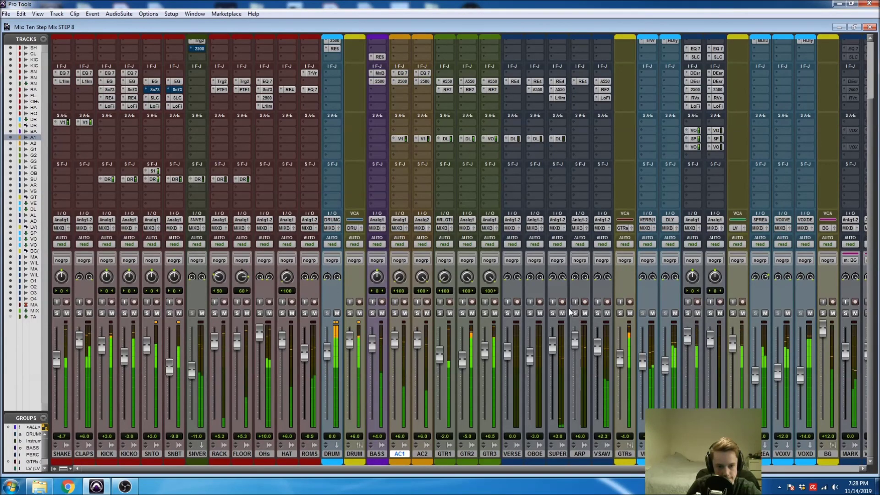
{"action": "left_click_drag", "start_coordinate": [595, 350], "coordinate": [597, 371]}
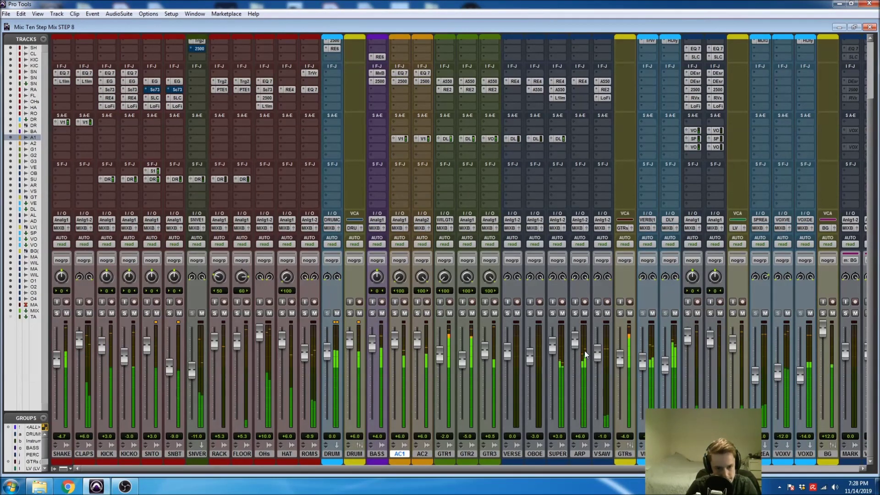
{"action": "left_click_drag", "start_coordinate": [575, 340], "coordinate": [571, 329]}
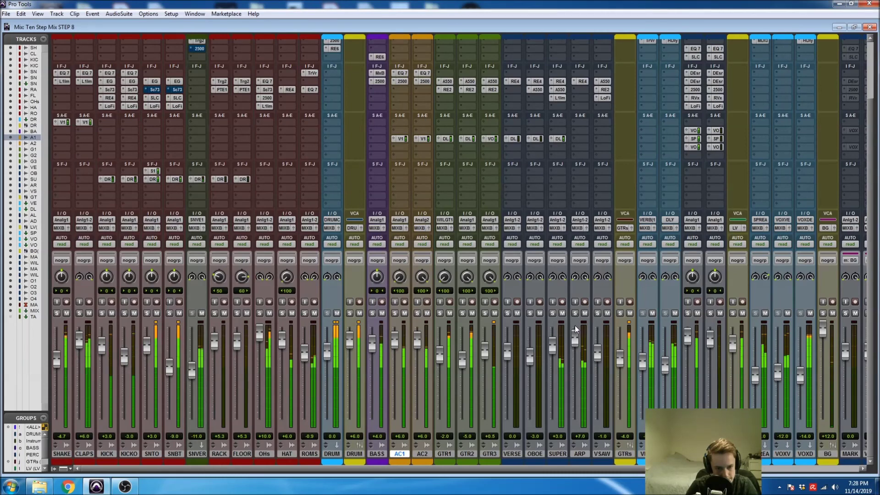
{"action": "key", "text": "space"}
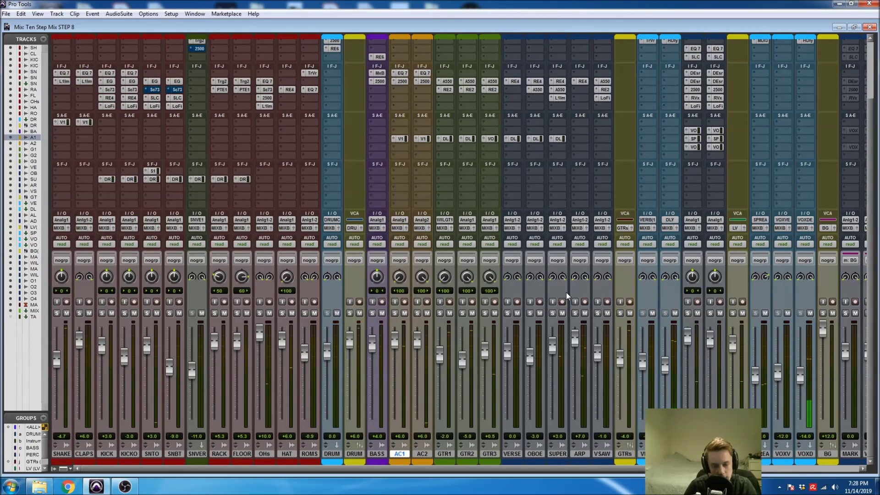
{"action": "scroll", "coordinate": [565, 293], "scroll_direction": "right", "scroll_amount": 10}
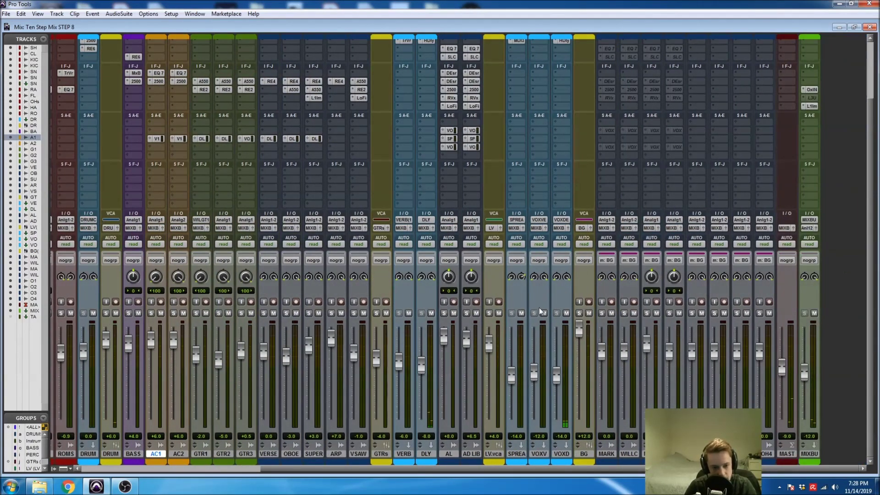